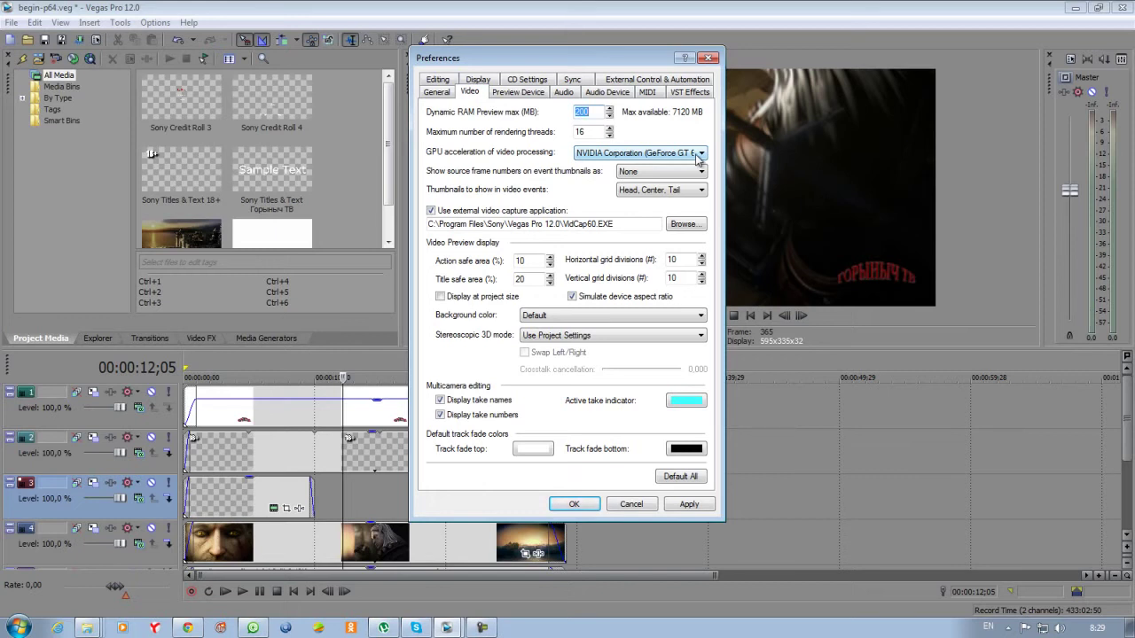
Check the GPU acceleration choices, set the maximum Dynamic RAM Preview to 3000 MB and apply the change
left_click(698, 154)
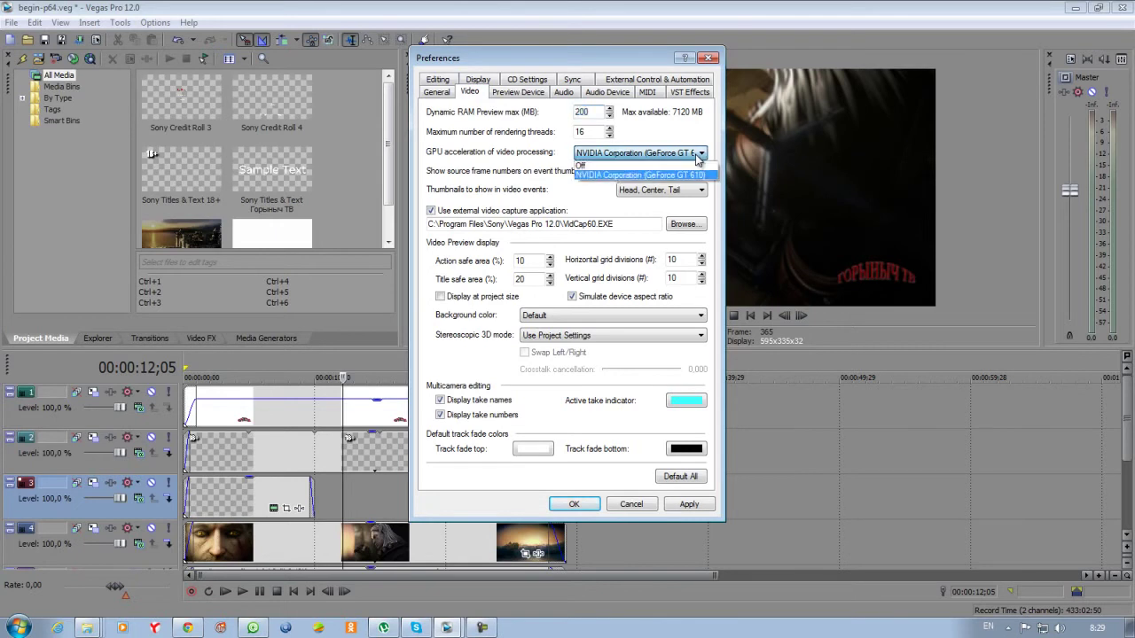
left_click(699, 154)
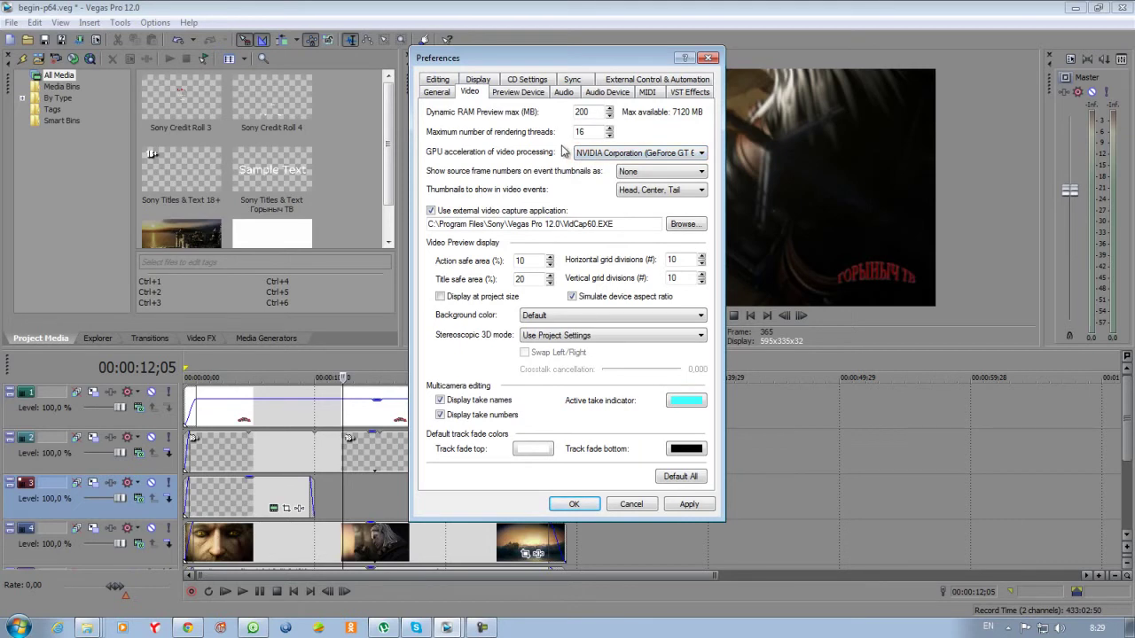
left_click(650, 154)
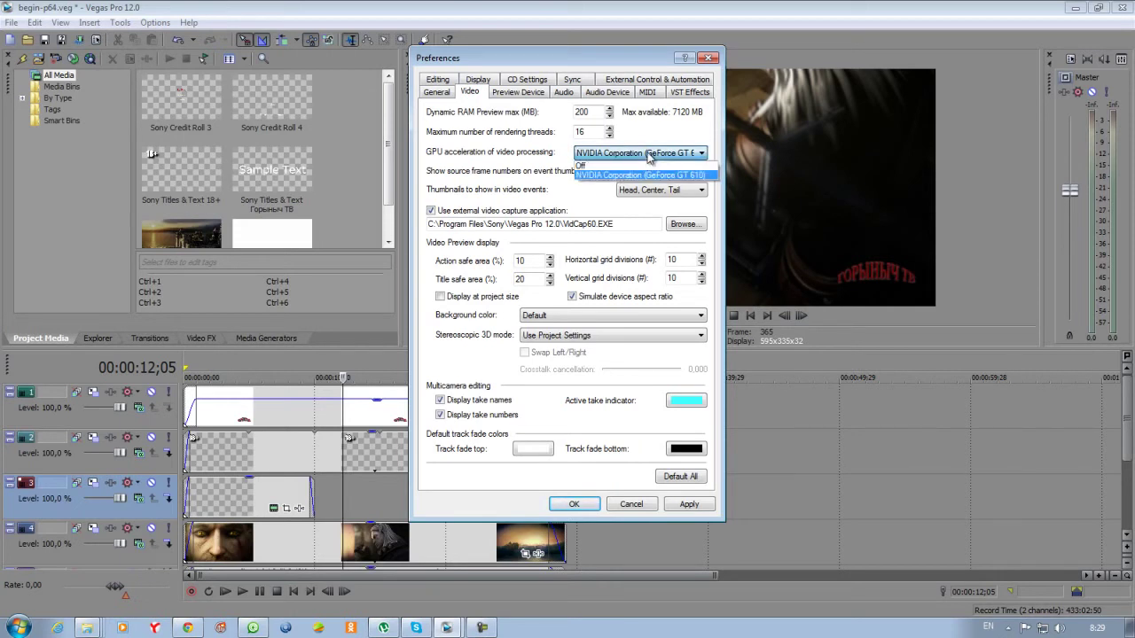
left_click(650, 157)
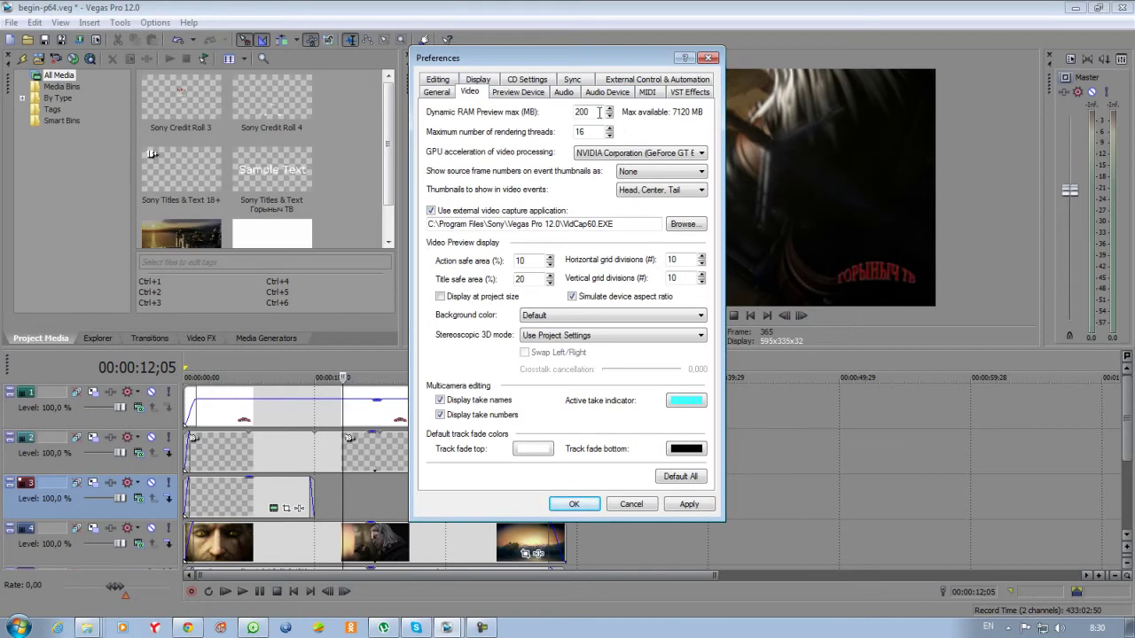
left_click_drag(598, 112, 561, 112)
type("3000")
left_click(697, 507)
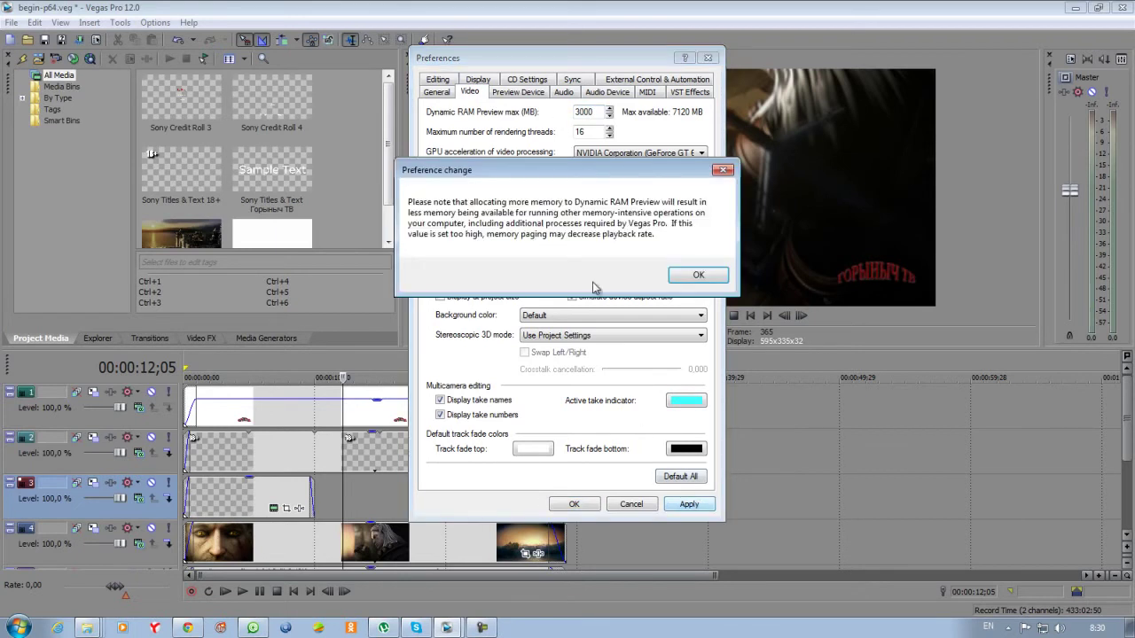
left_click(679, 274)
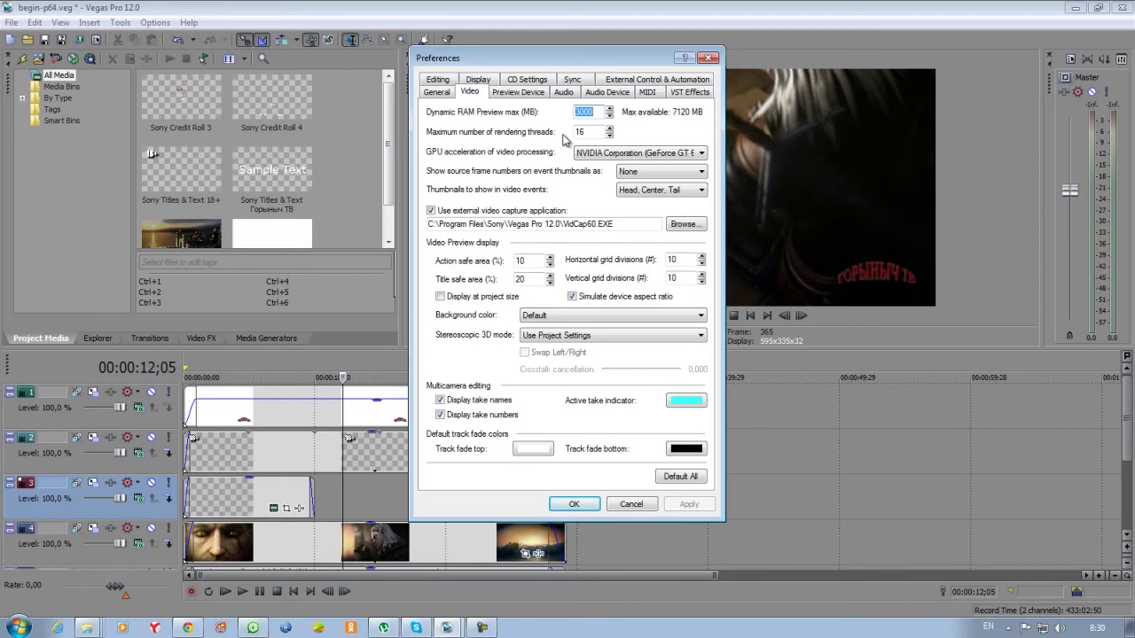
Review the rendering threads setting and the remaining preference pages from Preview Device through External Control & Automation, finally accepting the preferences
left_click(597, 133)
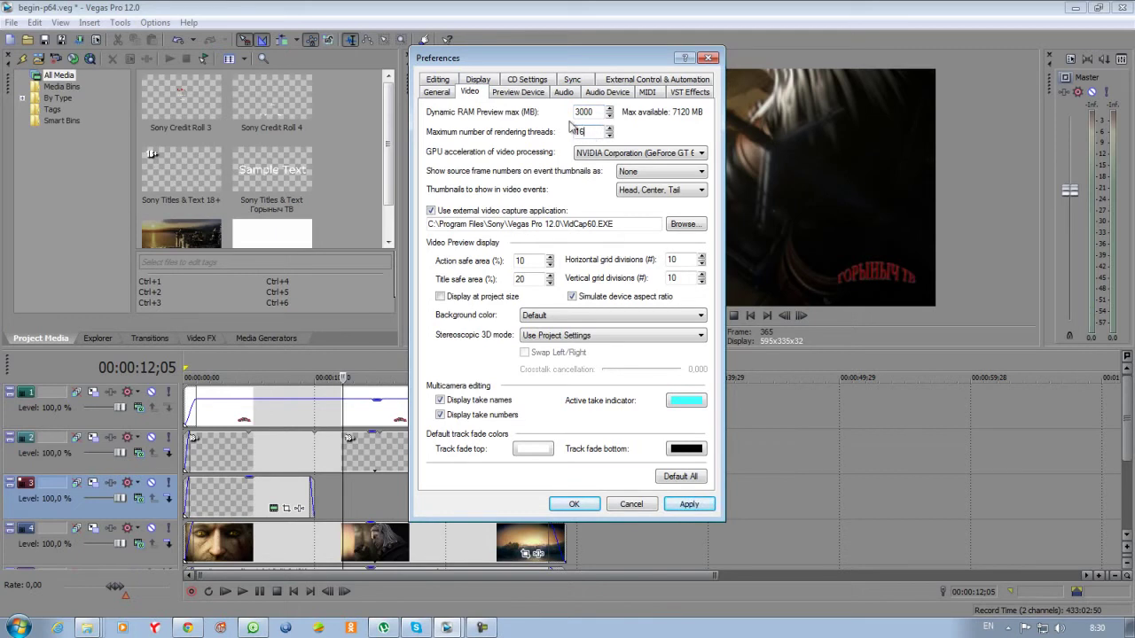
left_click(518, 93)
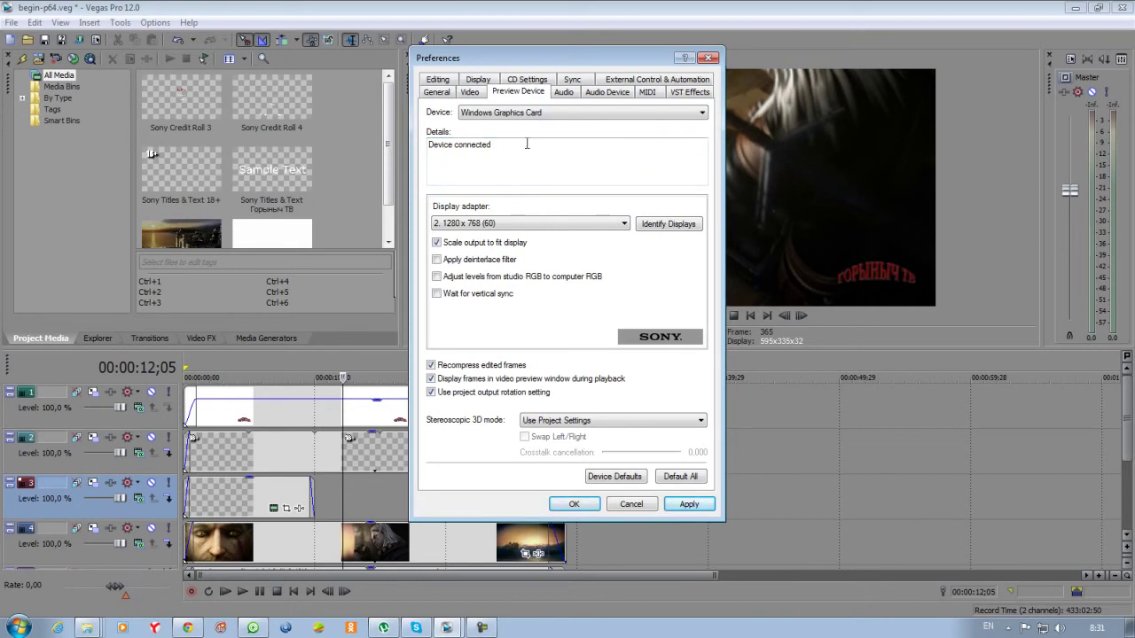
left_click(558, 92)
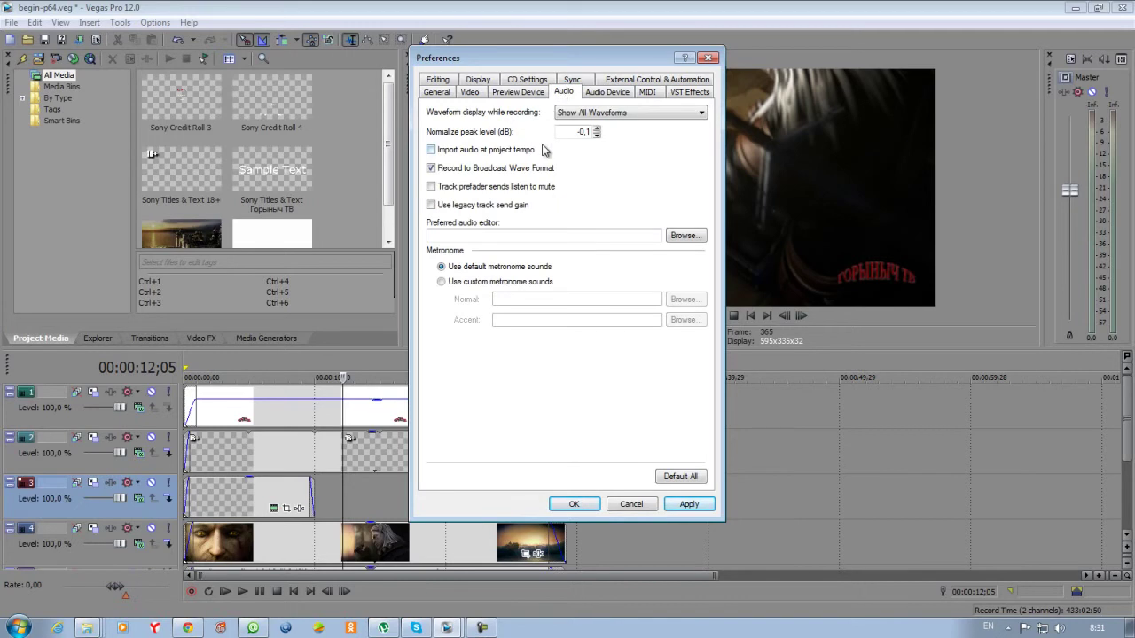
left_click(605, 92)
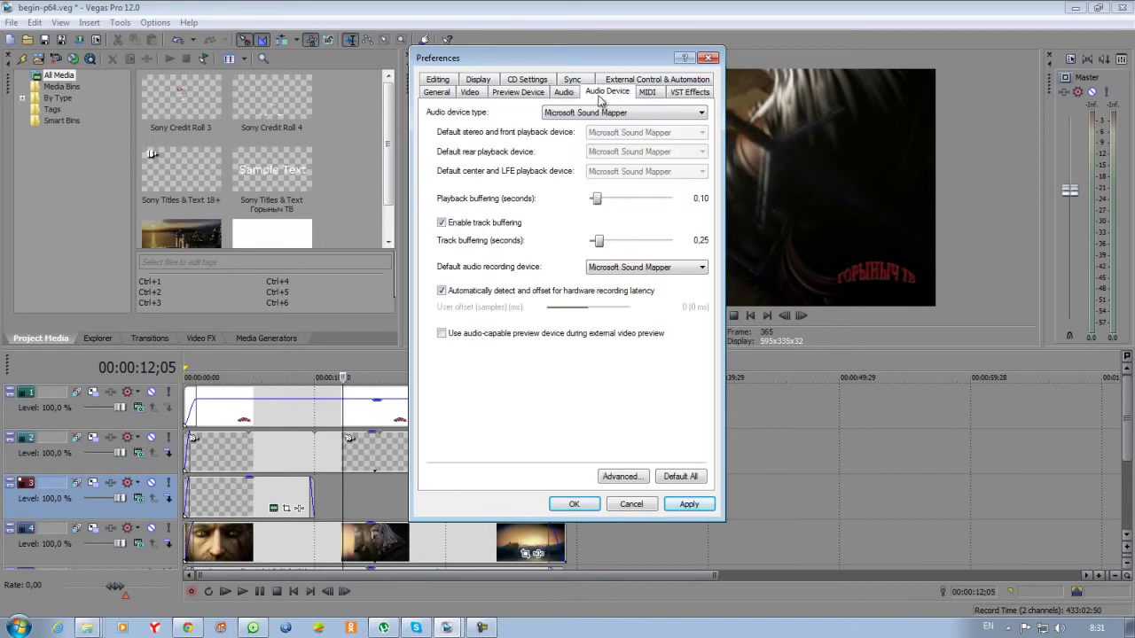
left_click(652, 92)
left_click(681, 92)
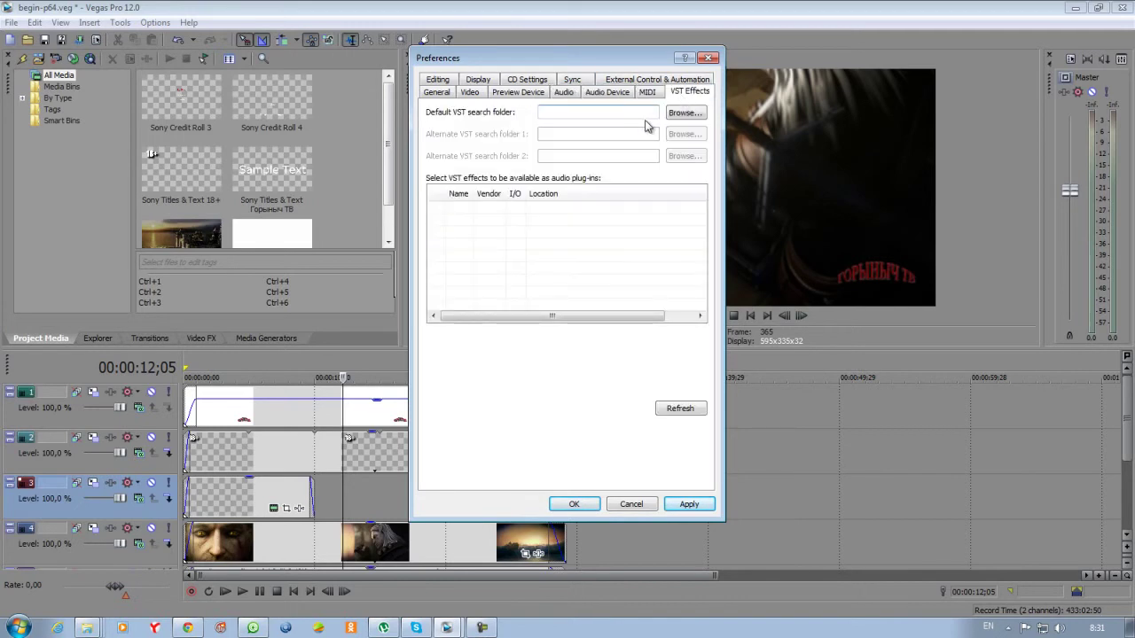
left_click(443, 80)
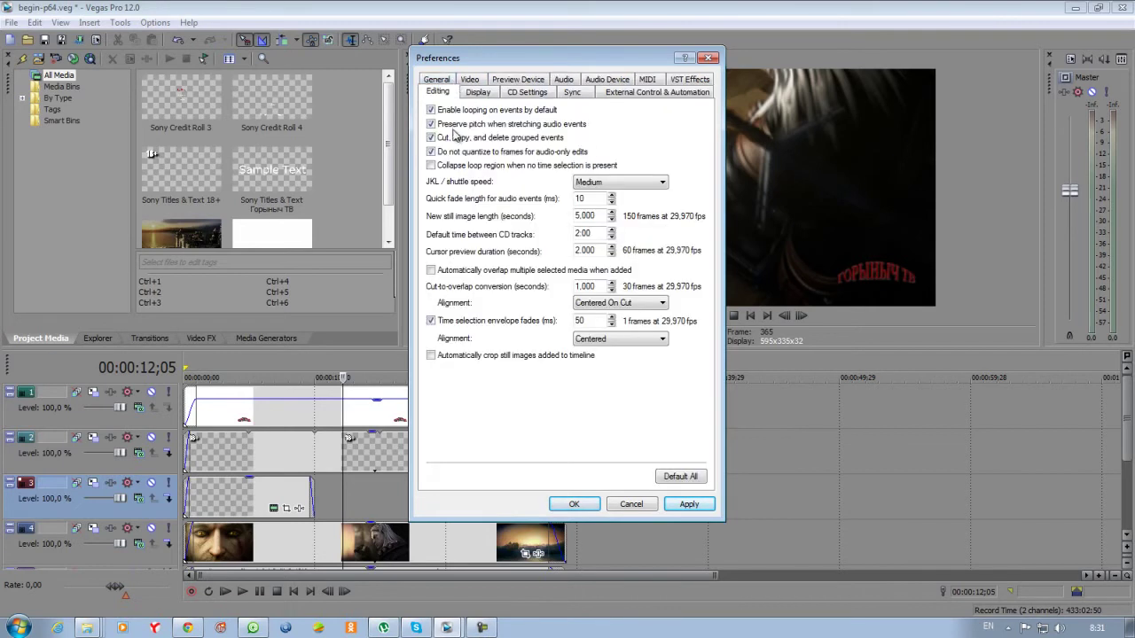
left_click(483, 94)
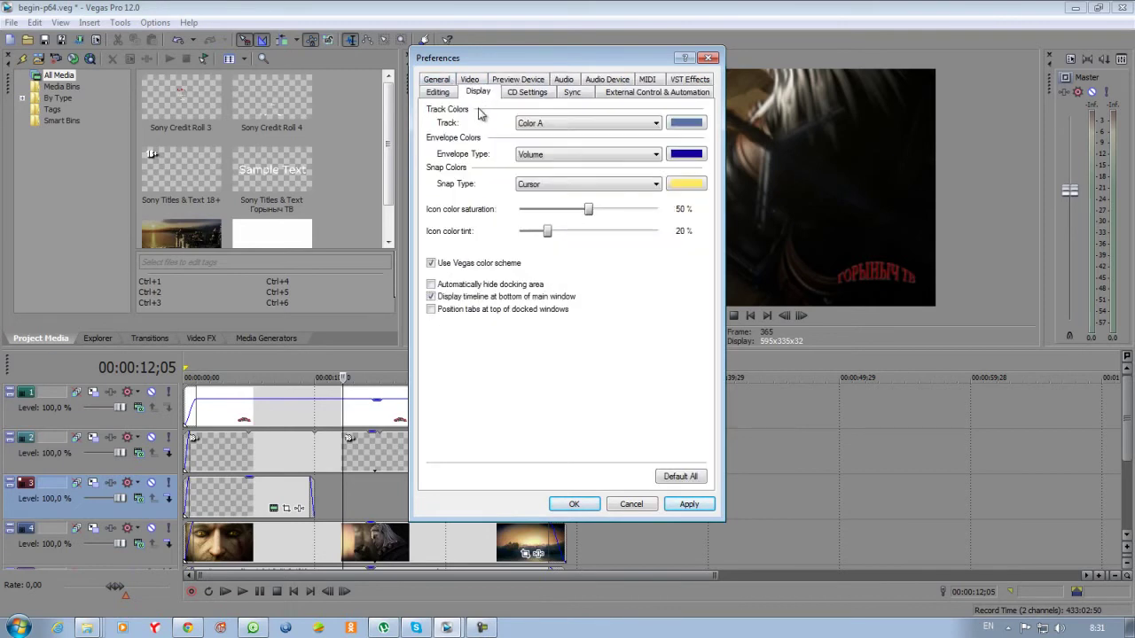
left_click(525, 94)
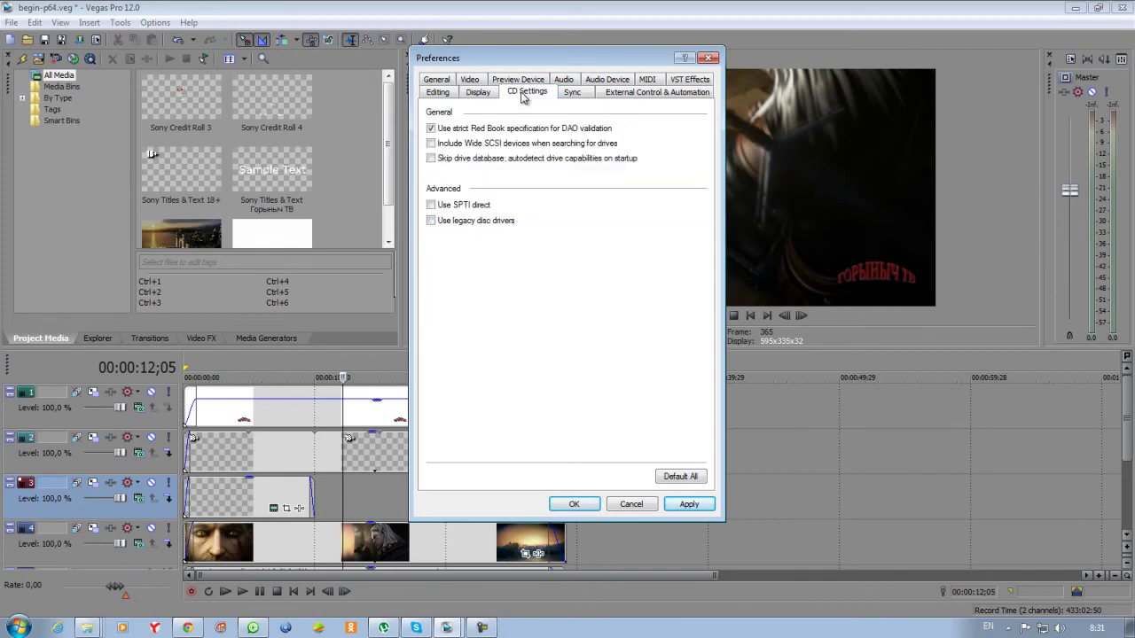
left_click(570, 94)
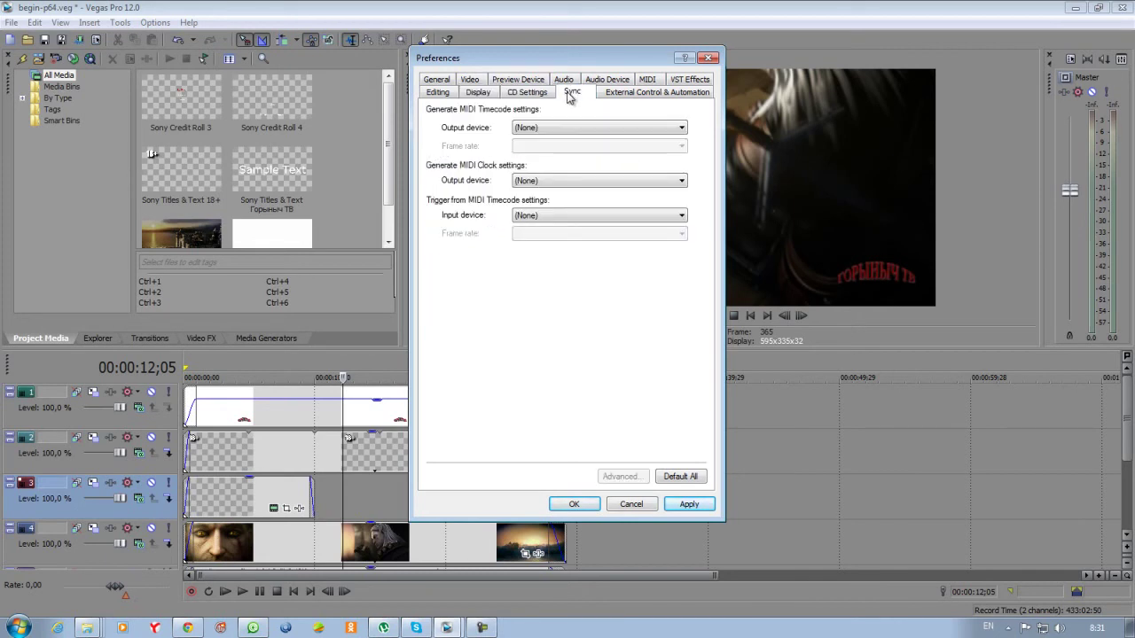
left_click(635, 93)
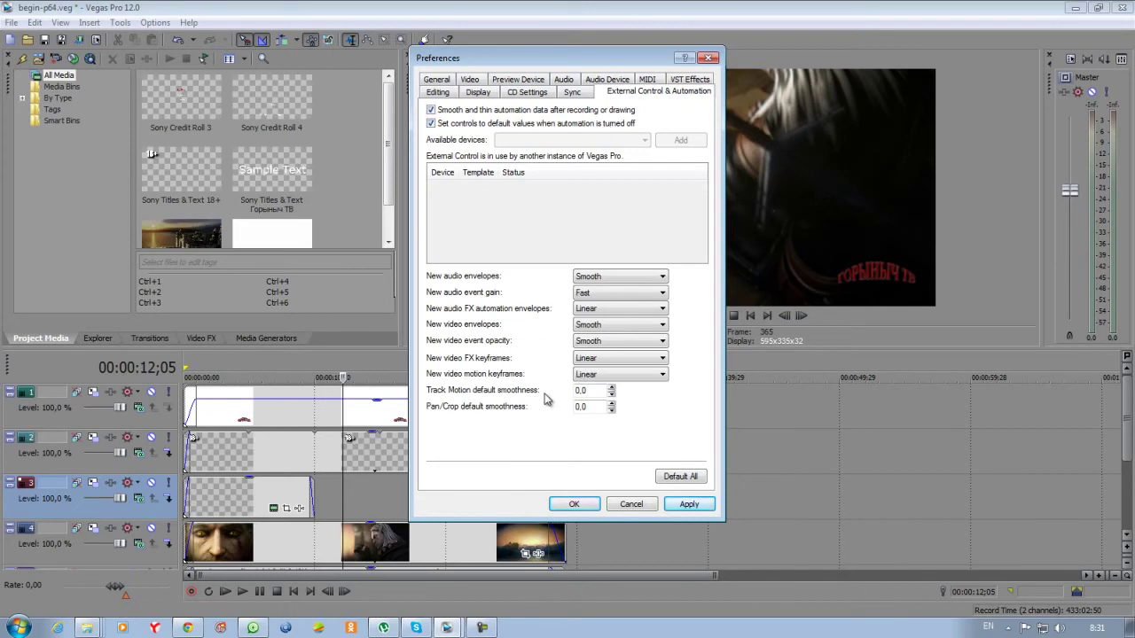
left_click(573, 503)
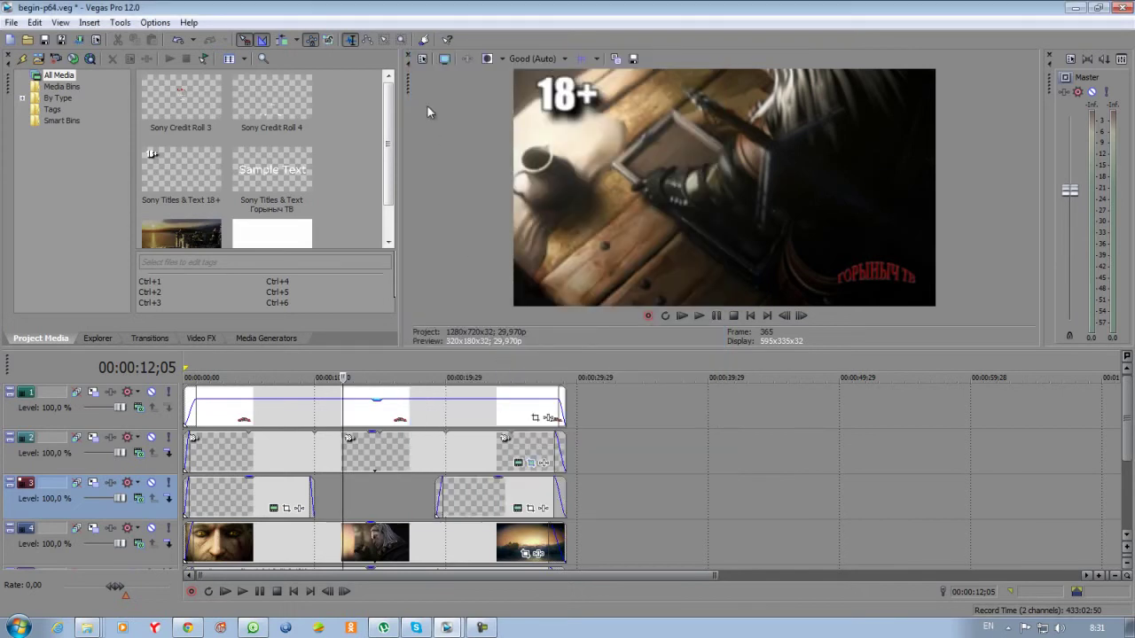
In the project properties, enable starting all new projects with these settings, check the audio settings and apply the change
left_click(422, 59)
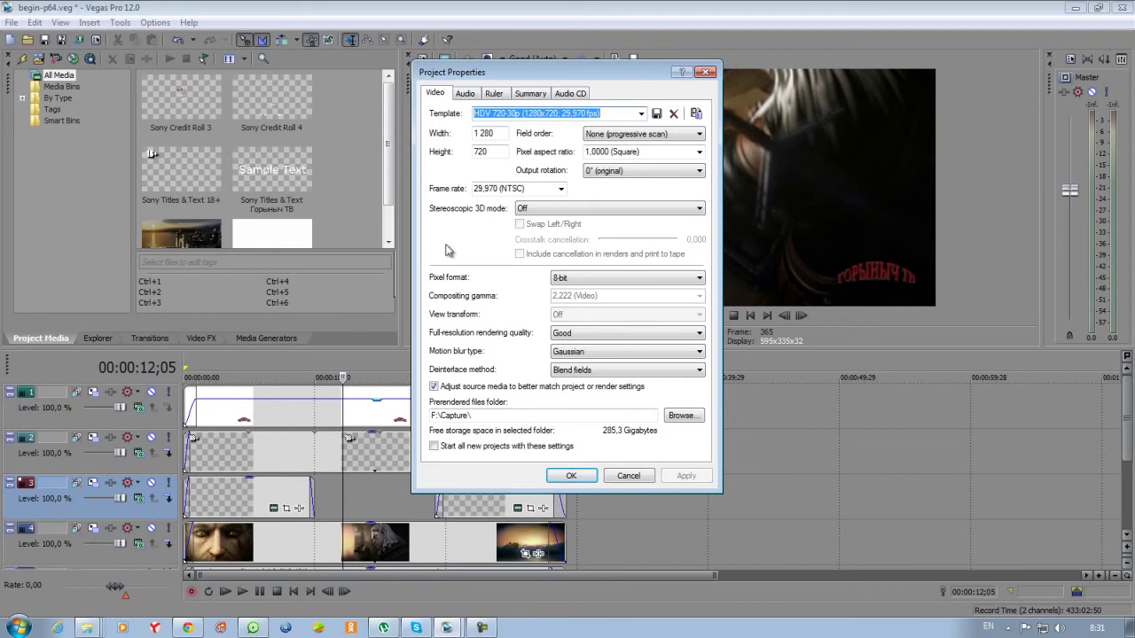
left_click(433, 446)
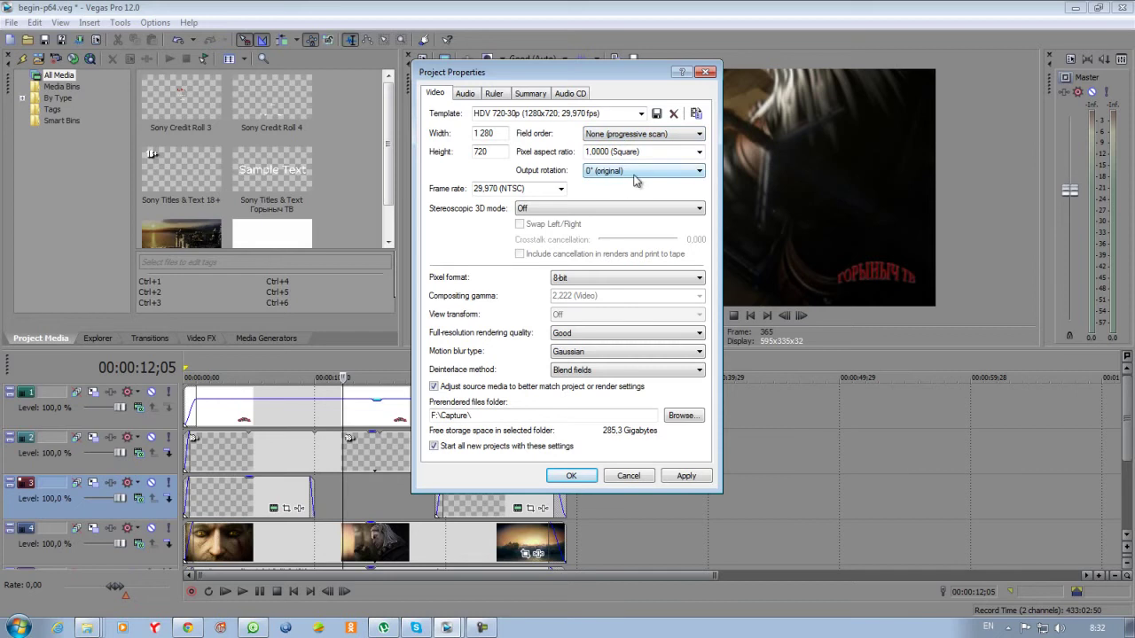
left_click(580, 210)
left_click(580, 210)
left_click(466, 94)
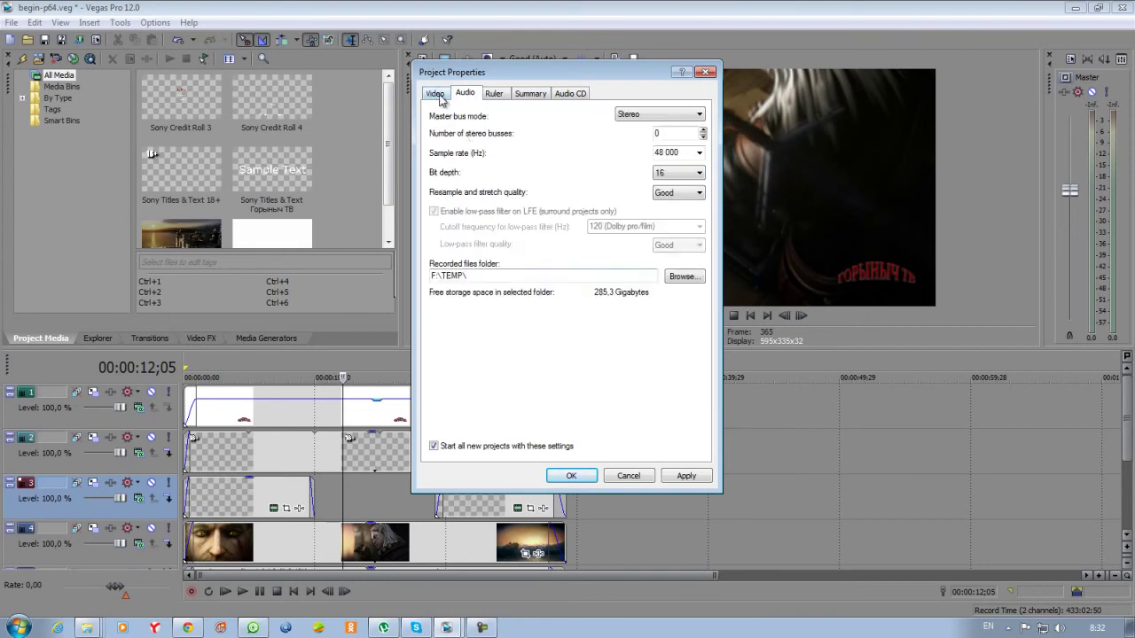
left_click(435, 94)
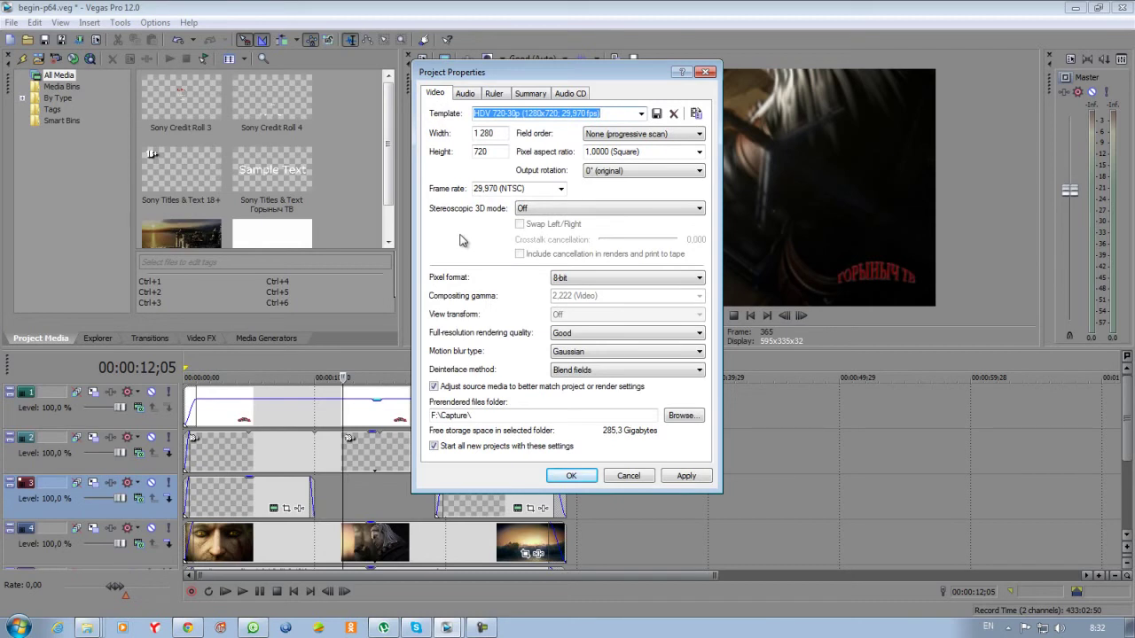
left_click(694, 477)
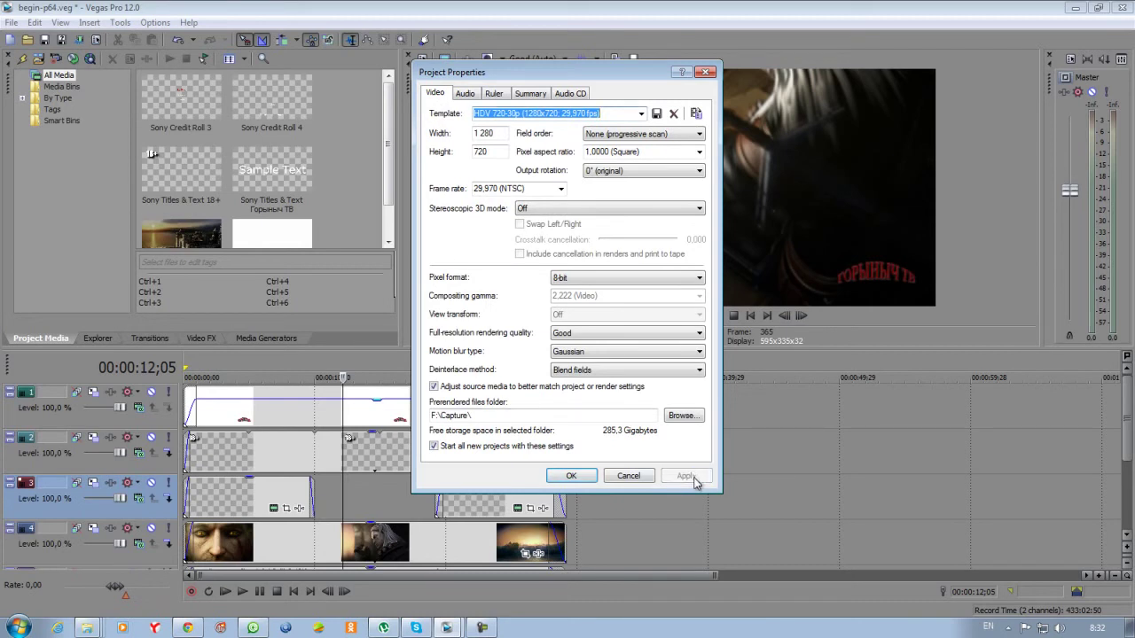
left_click(571, 476)
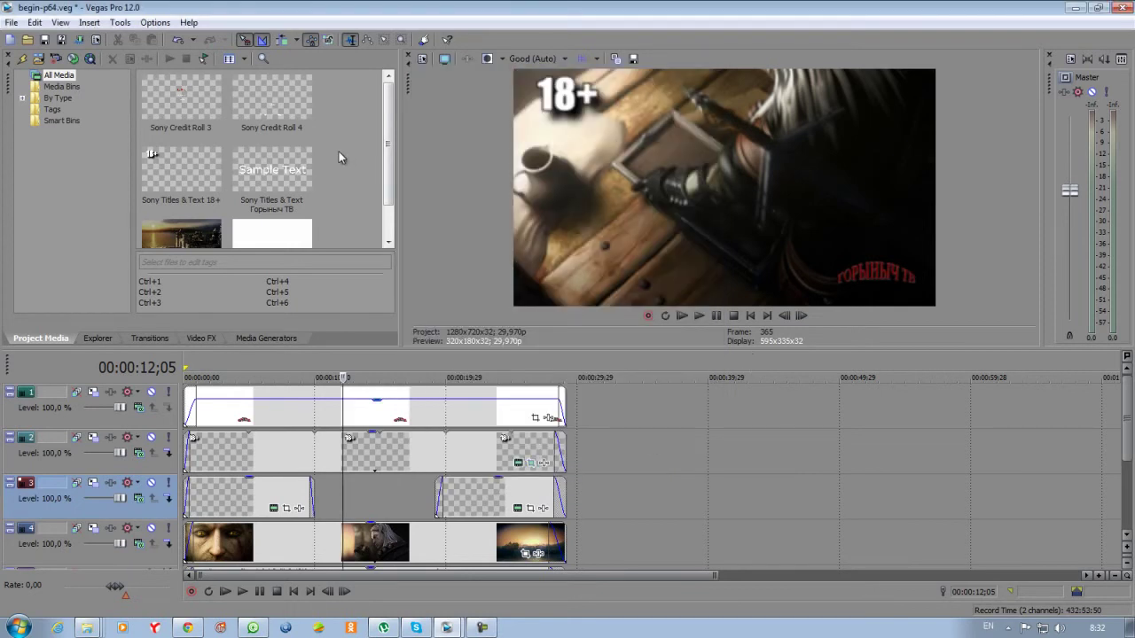
Open the Render As settings for the current project
left_click(10, 23)
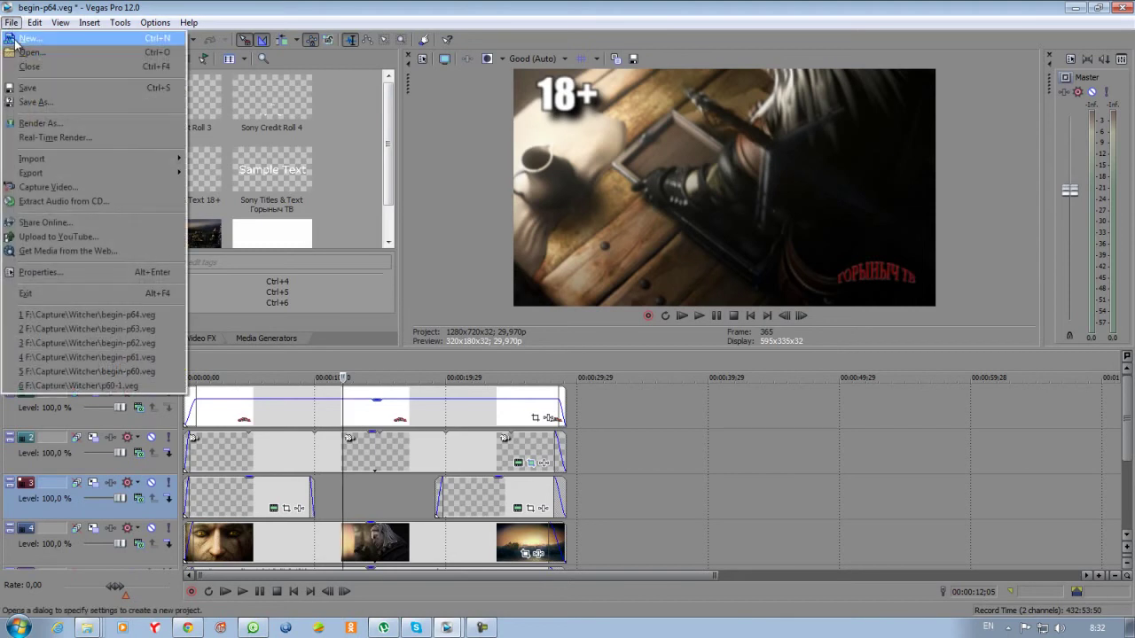
left_click(11, 23)
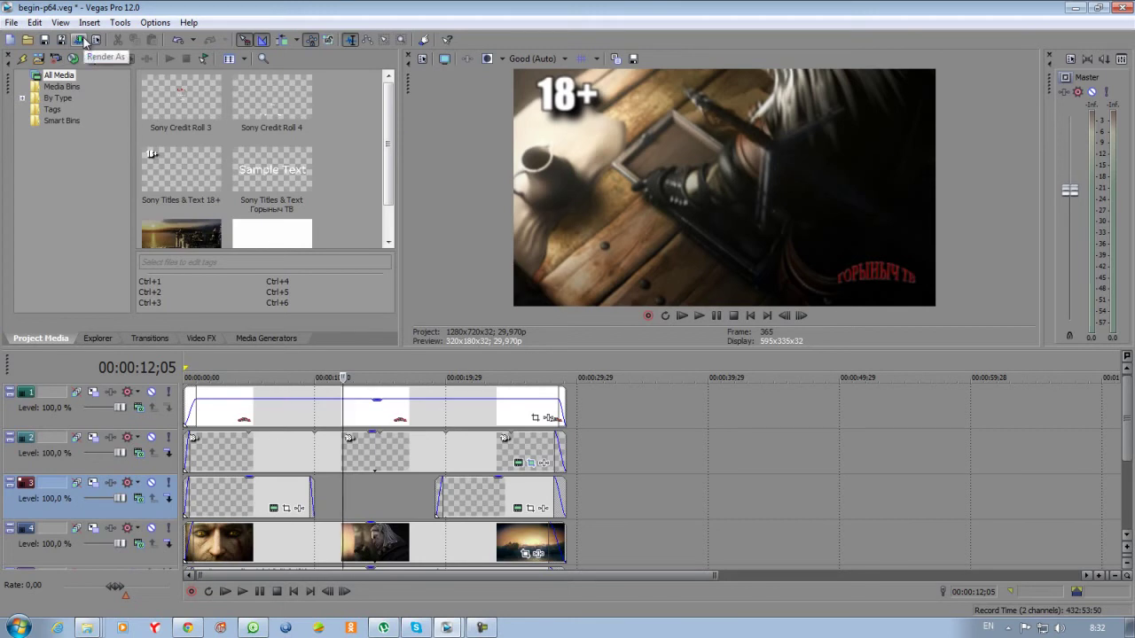
left_click(13, 23)
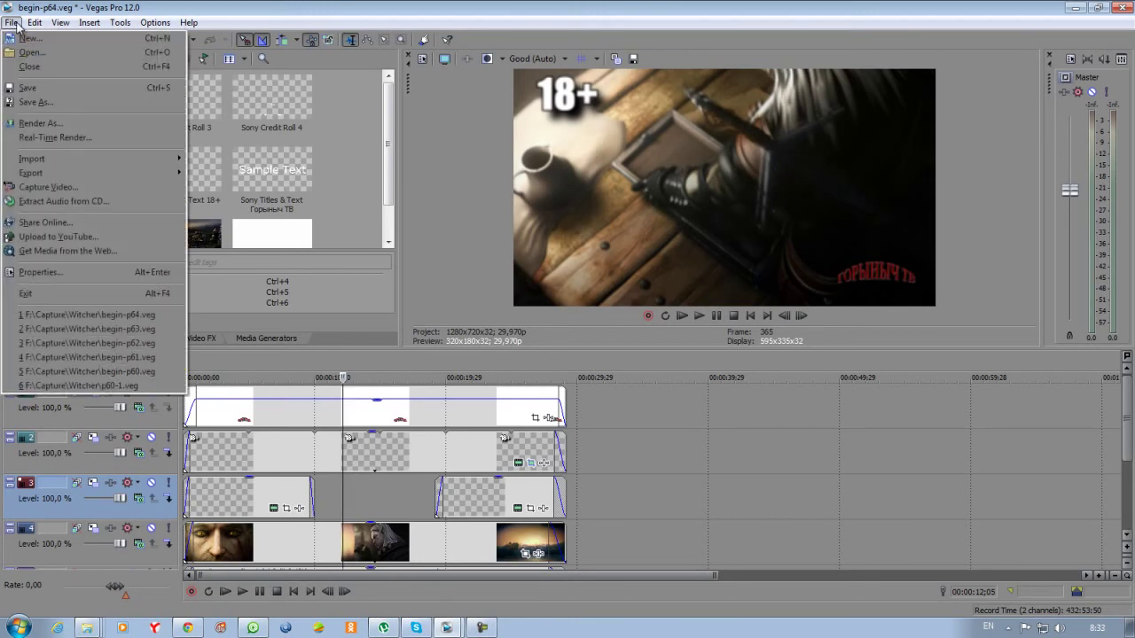
left_click(40, 123)
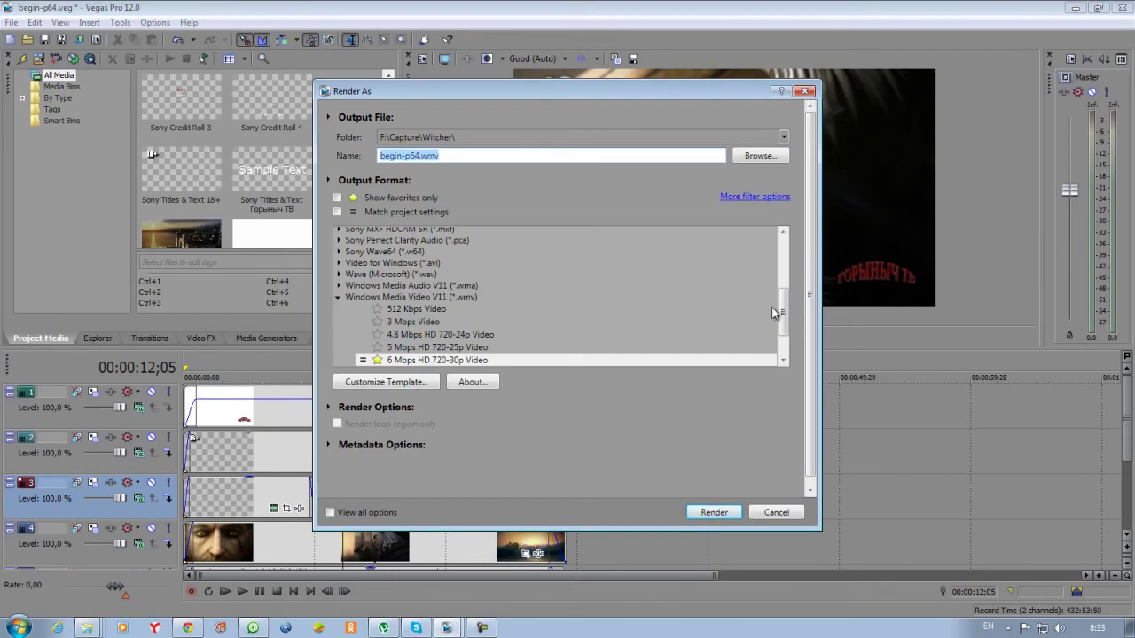
Look through the output formats and expand the template lists of MainConcept AVC/AAC and MainConcept MPEG-2
left_click_drag(783, 310, 791, 249)
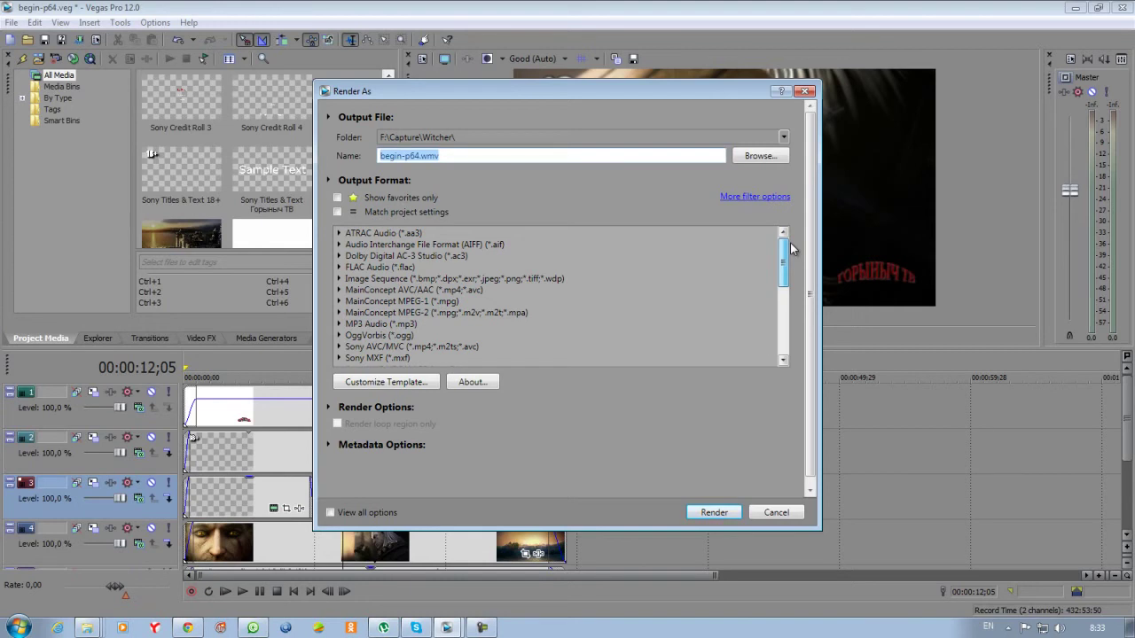
left_click_drag(790, 255, 782, 337)
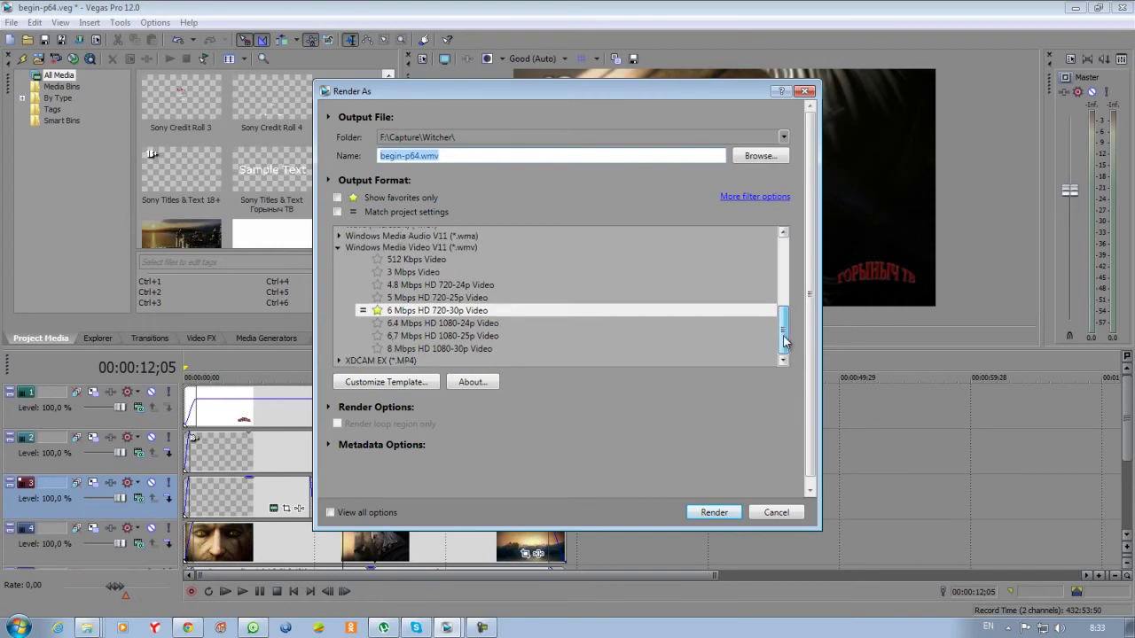
left_click_drag(782, 341, 783, 255)
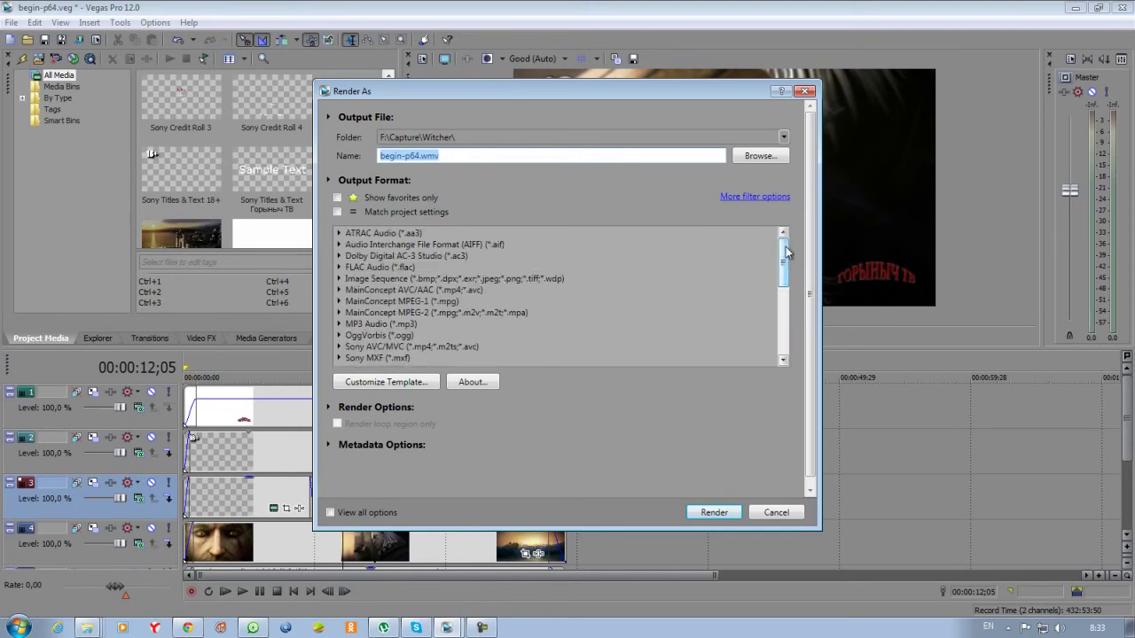
left_click_drag(785, 247, 791, 319)
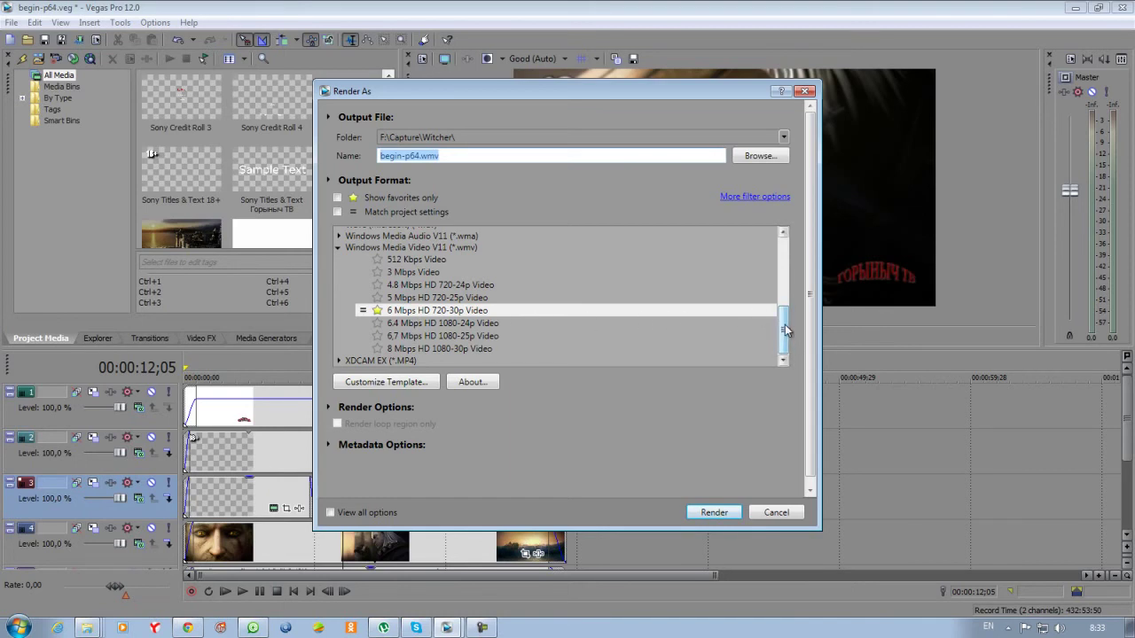
left_click_drag(785, 330, 784, 257)
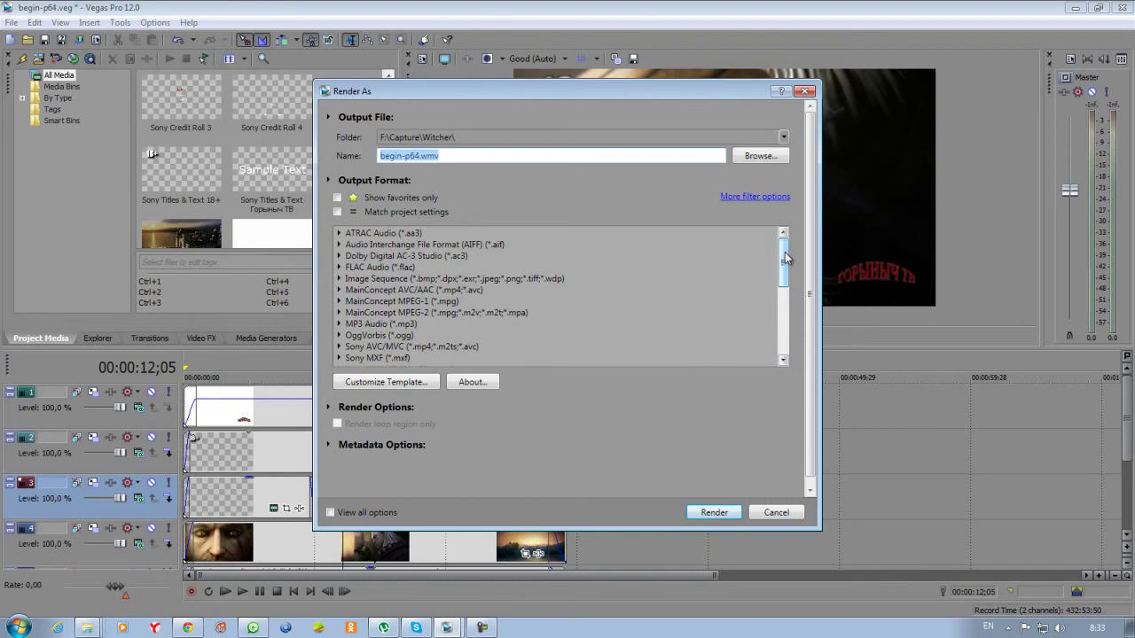
left_click(339, 290)
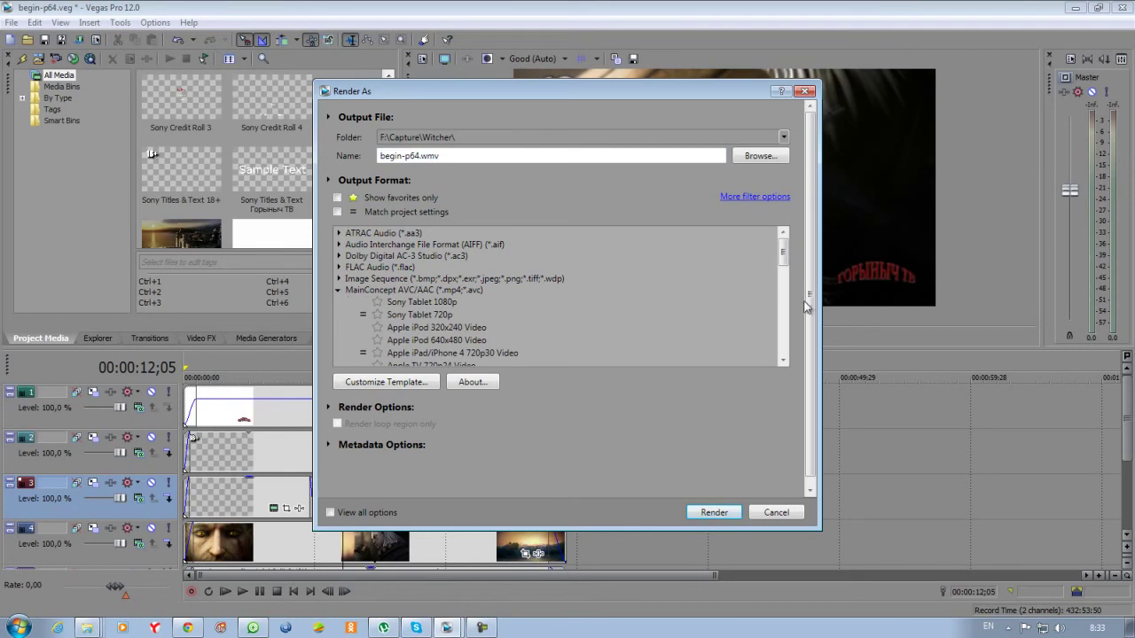
left_click_drag(783, 256, 789, 316)
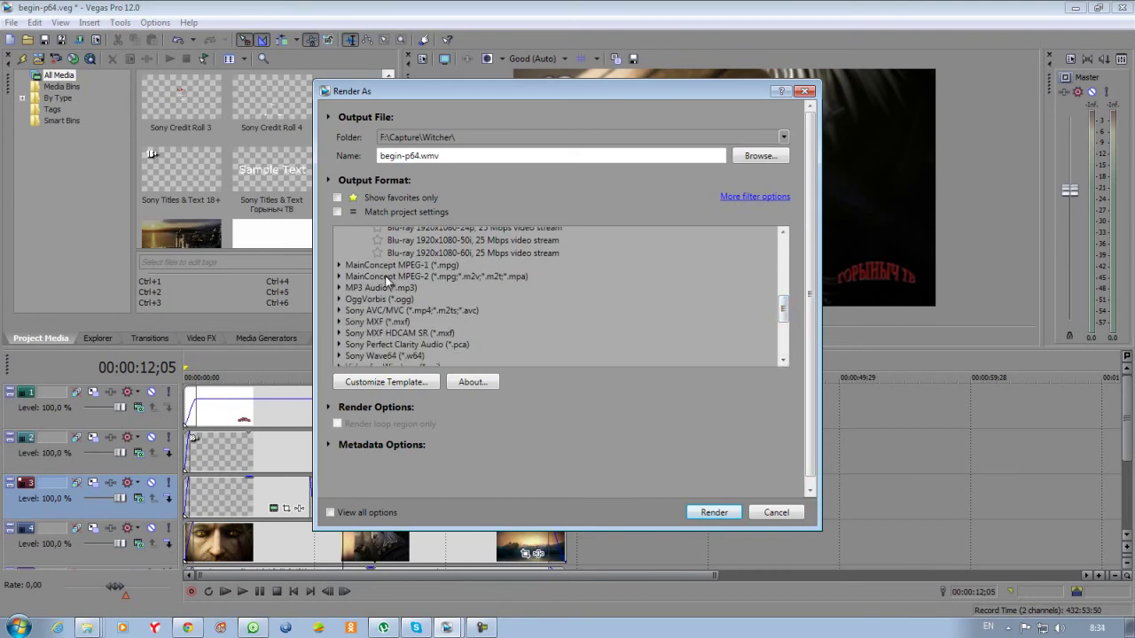
left_click(339, 277)
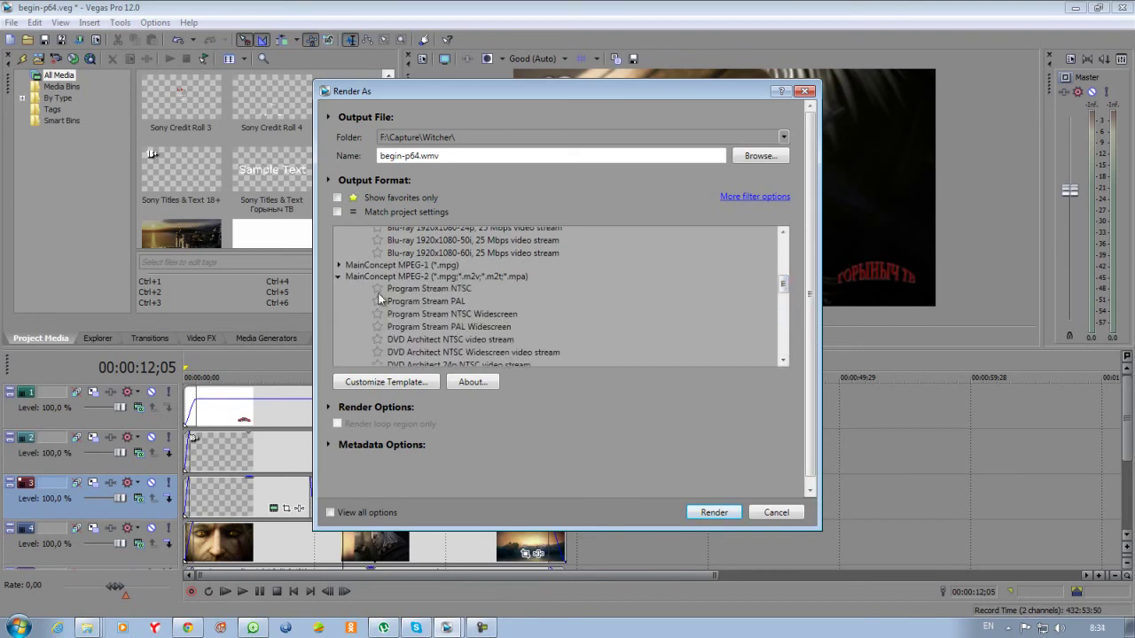
Select the 6 Mbps HD 720-30p Video template under Windows Media Video V11 and look through the other output formats
left_click_drag(783, 289, 788, 346)
left_click(479, 321)
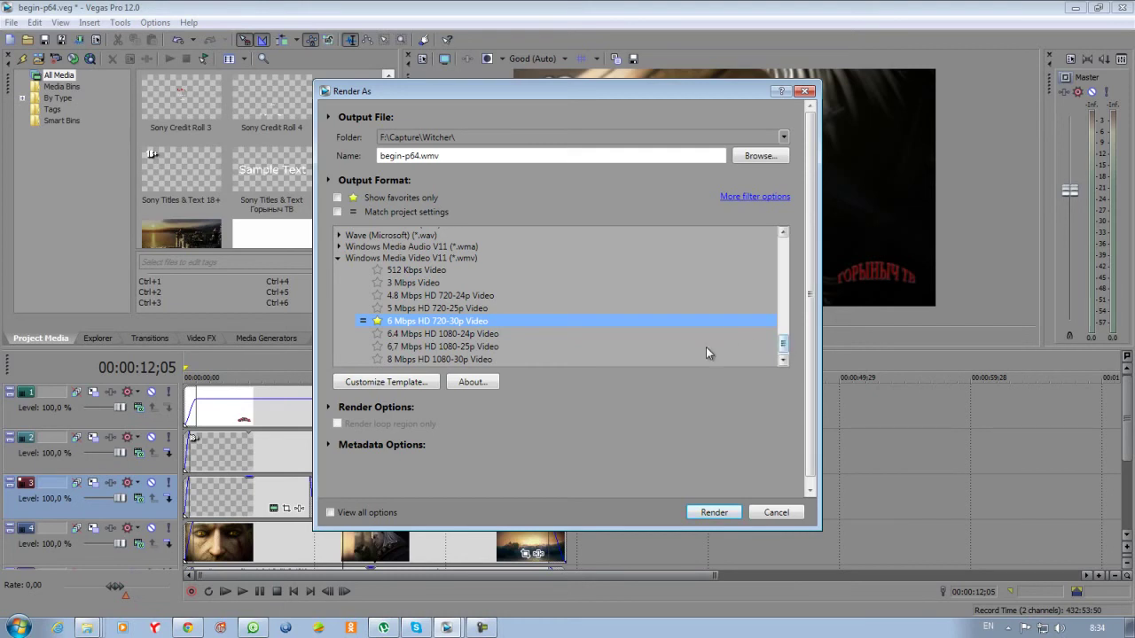
left_click_drag(785, 350, 795, 295)
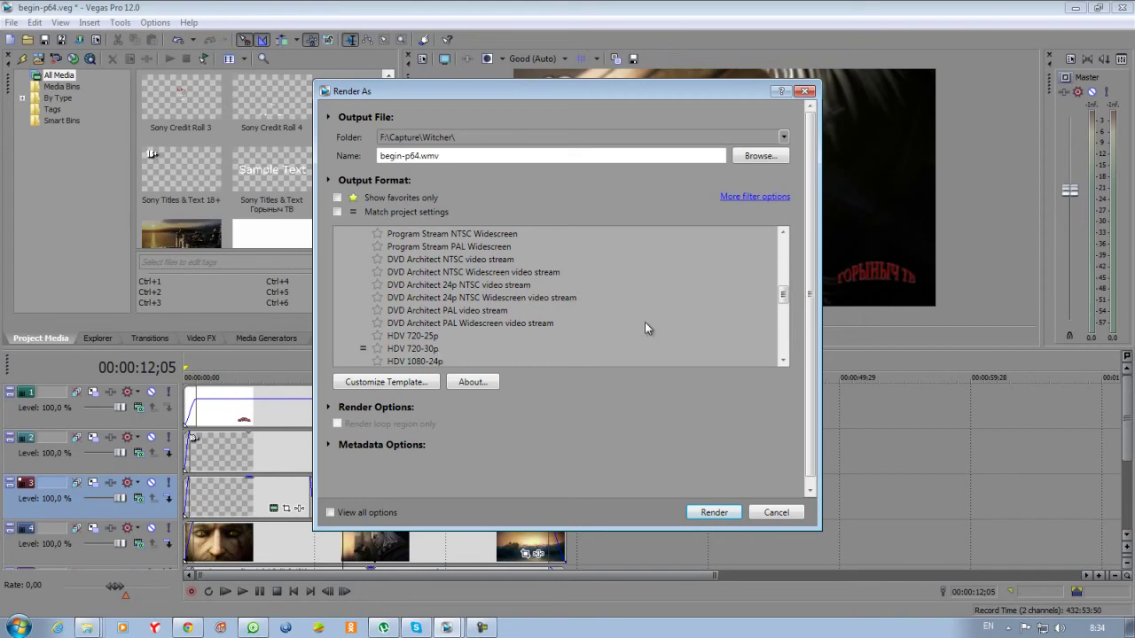
left_click_drag(784, 295, 788, 331)
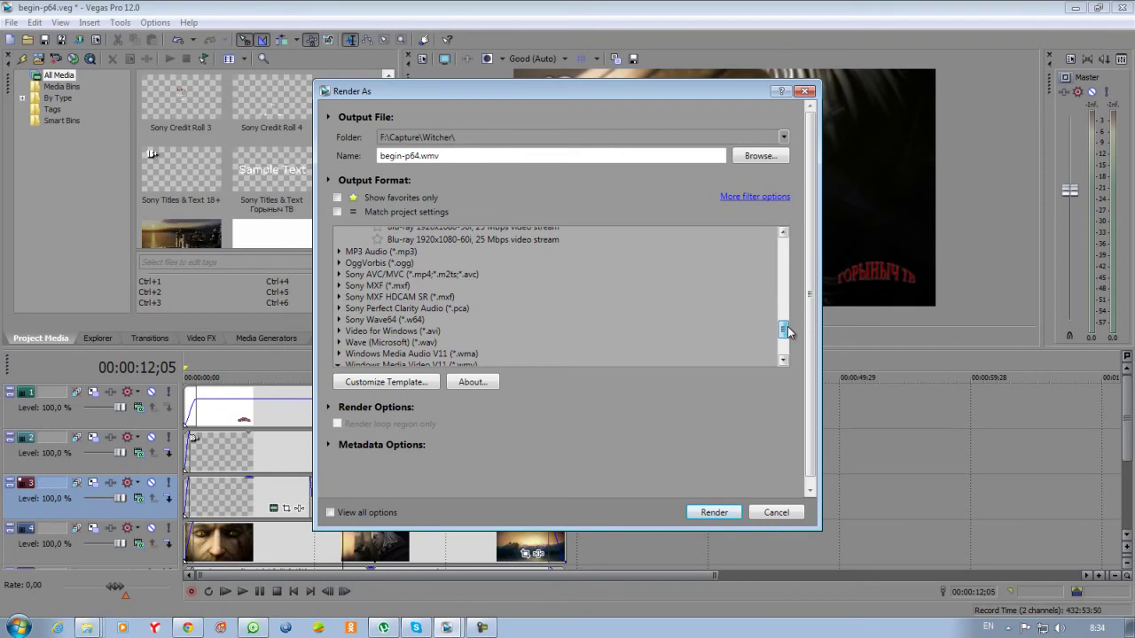
left_click_drag(788, 332, 788, 334)
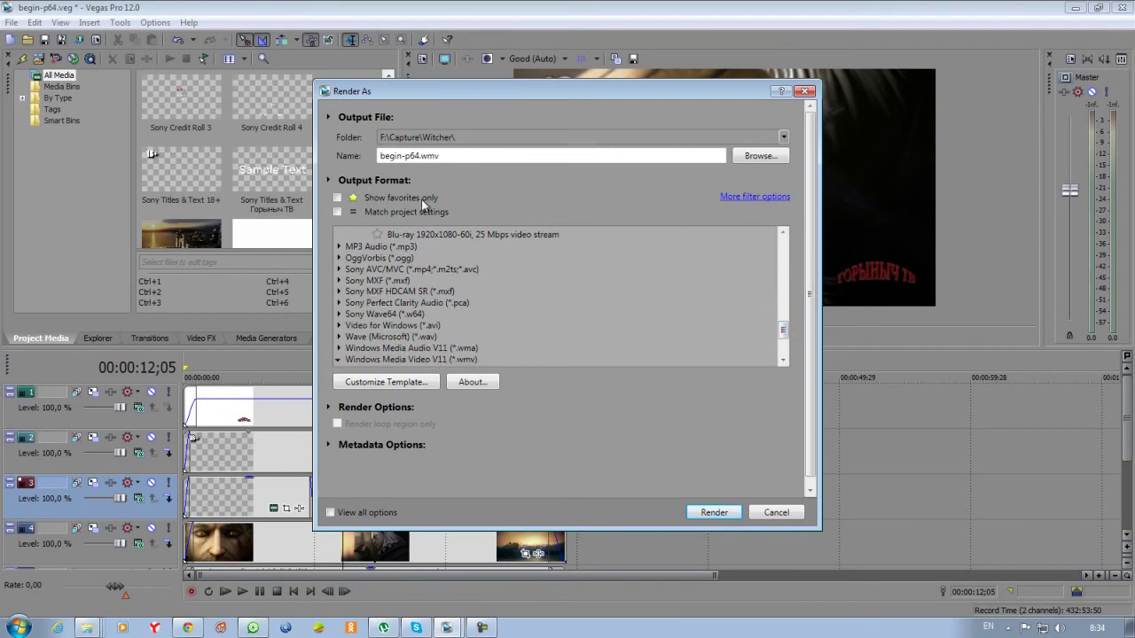
Try filtering the templates by matching project settings and by favorites only, and turn both filters off again
left_click(338, 212)
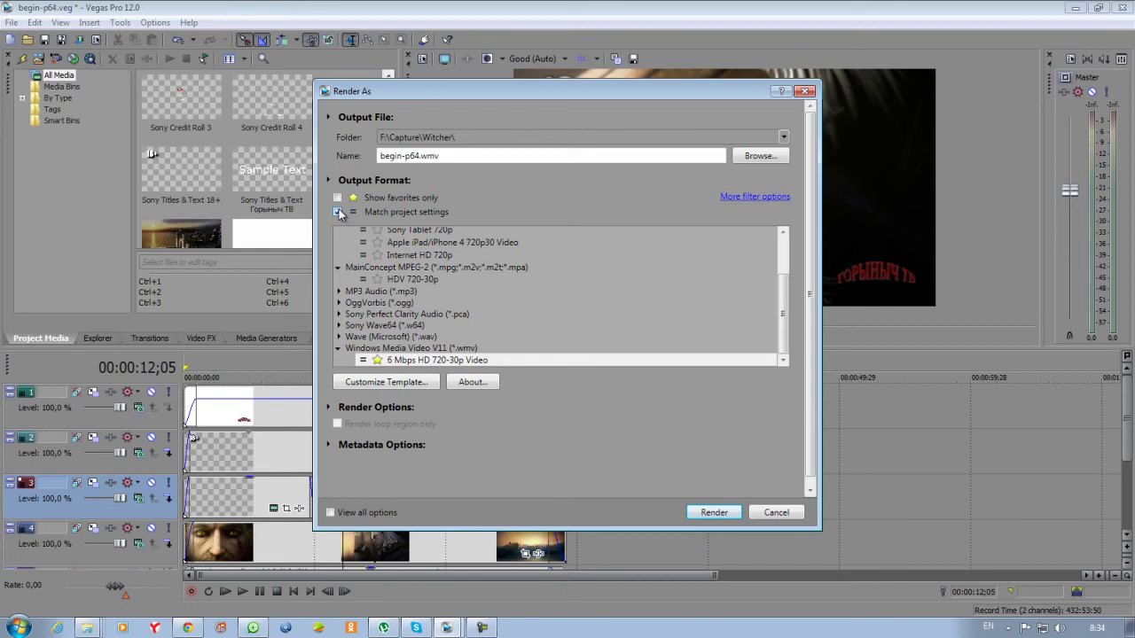
left_click(338, 212)
left_click(337, 213)
left_click(336, 198)
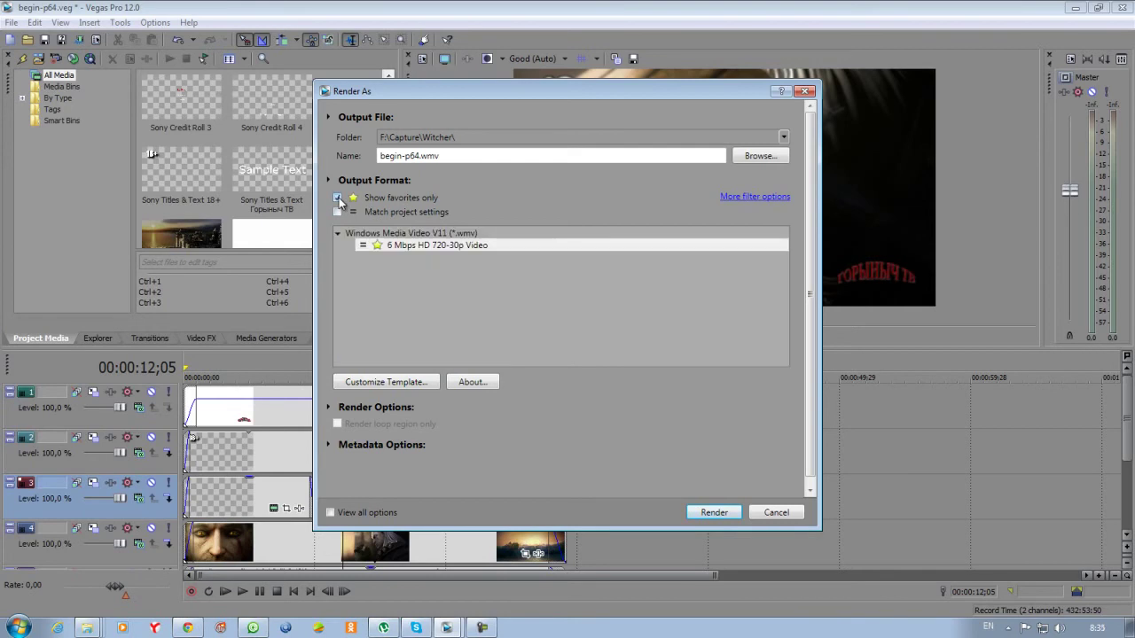
left_click(337, 198)
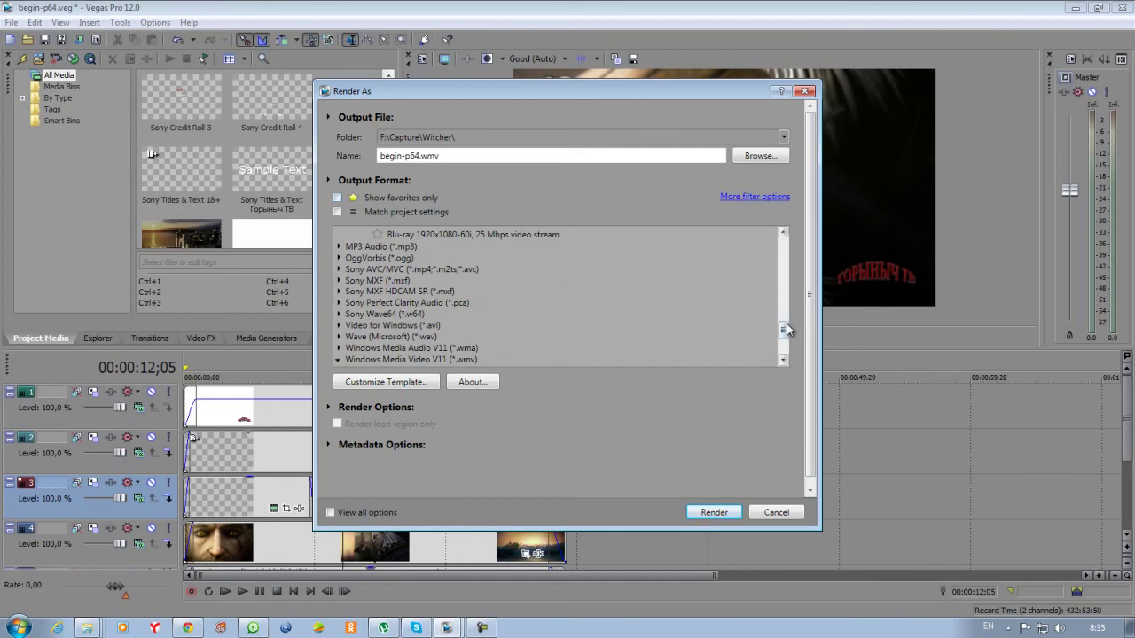
Mark the 6.4 Mbps HD 1080-24p Video template as a favorite, check it with the favorites filter, and remove the mark
left_click_drag(787, 330, 786, 345)
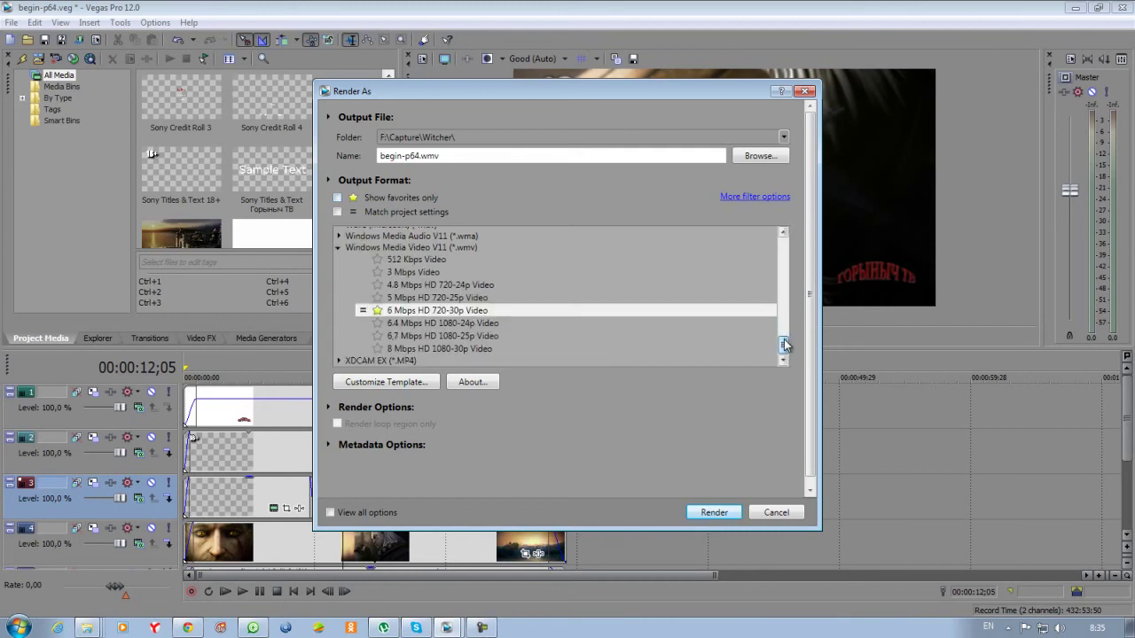
left_click(377, 324)
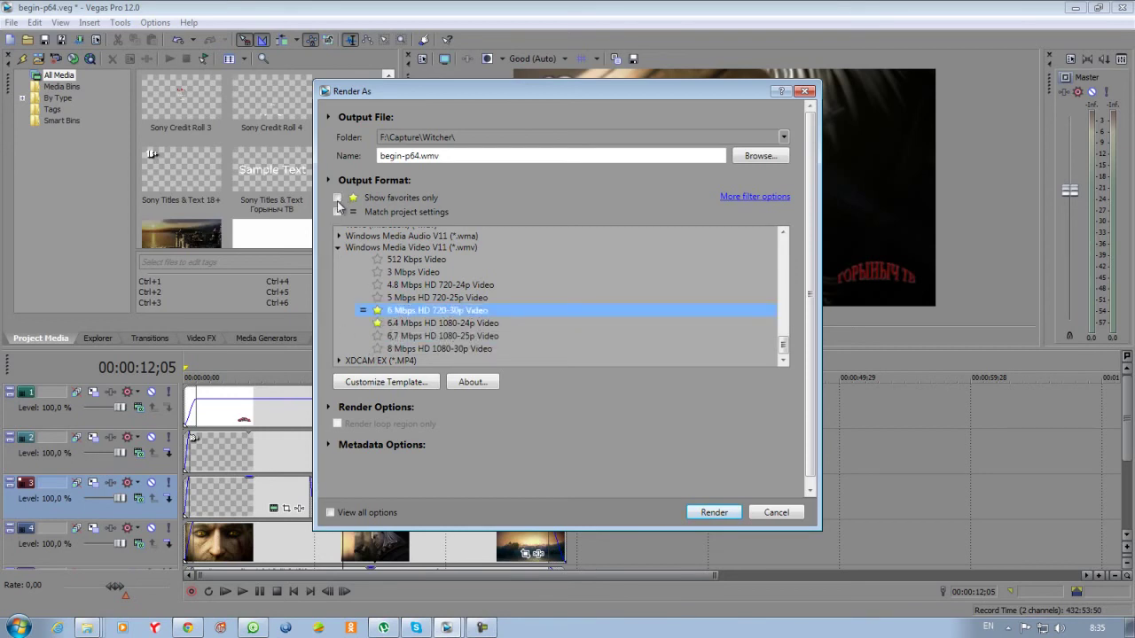
left_click(338, 199)
left_click(338, 199)
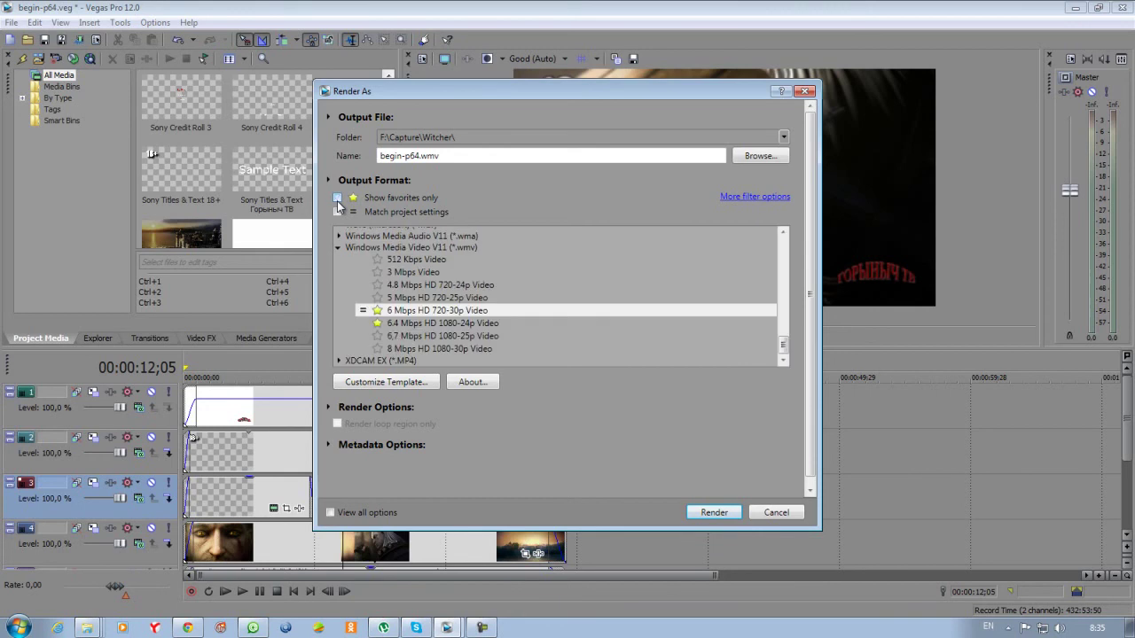
left_click(377, 323)
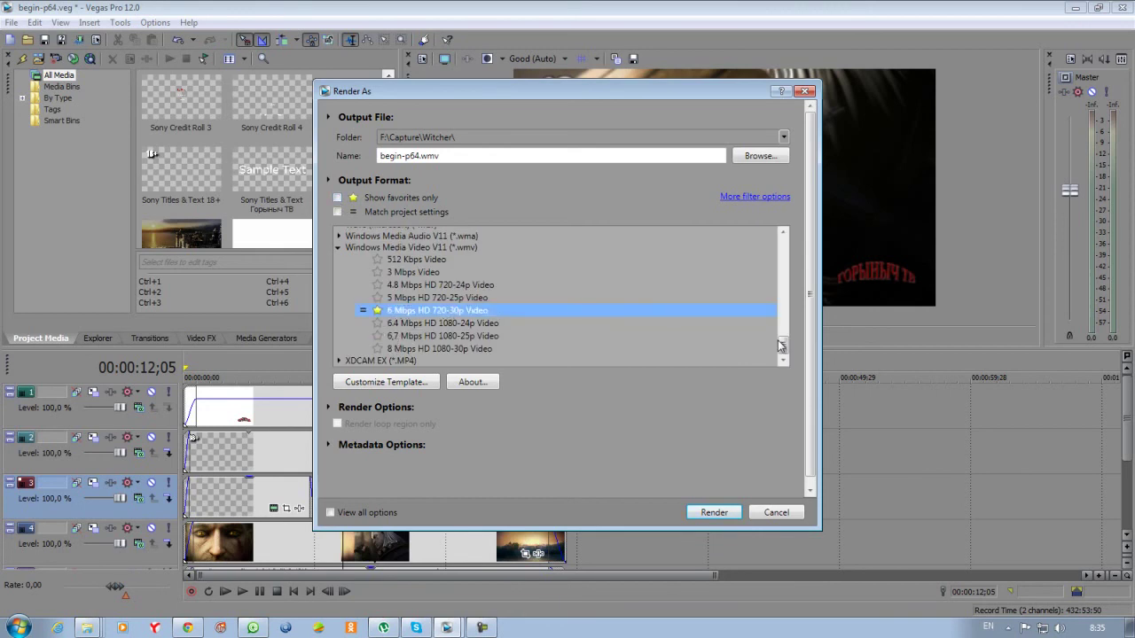
Expand the Video for Windows (*.avi) templates and select HD 720-60p YUV as the output format
scroll(784, 340, "up", 4)
mouse_move(783, 334)
left_mouse_down()
mouse_move(784, 301)
mouse_move(787, 353)
mouse_move(790, 331)
left_mouse_up()
left_click(377, 290)
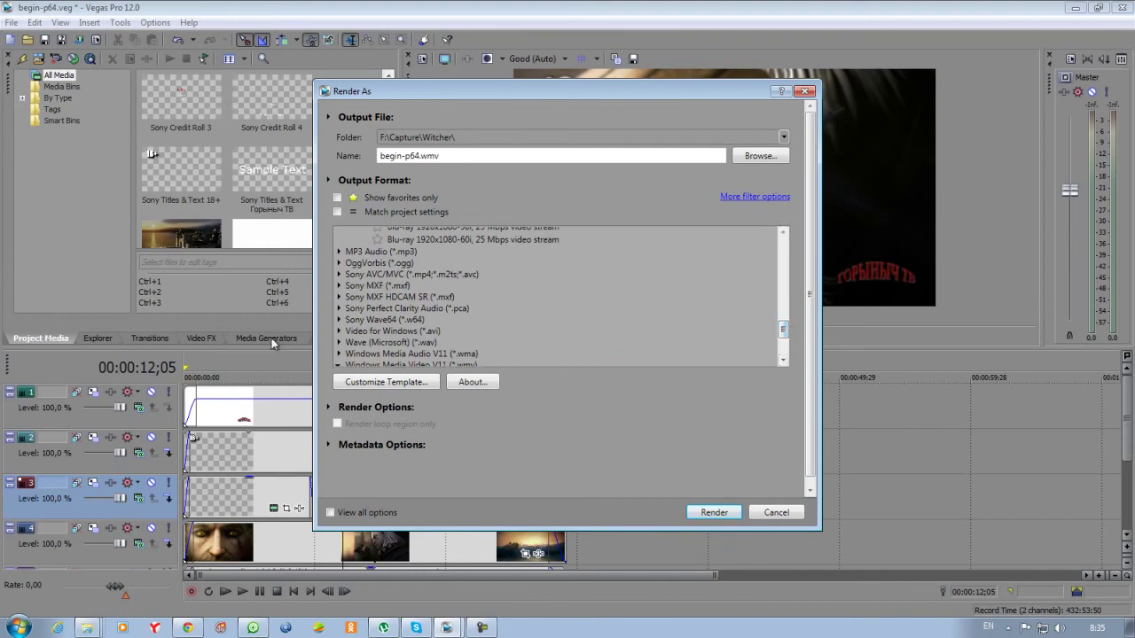
left_click(338, 330)
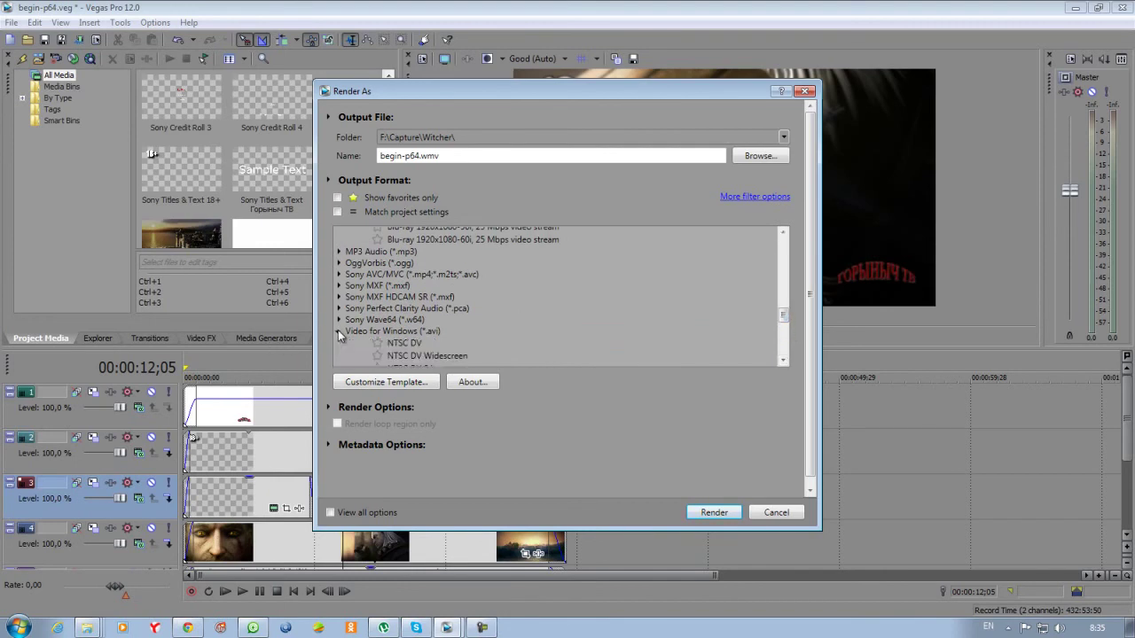
left_click_drag(785, 316, 785, 334)
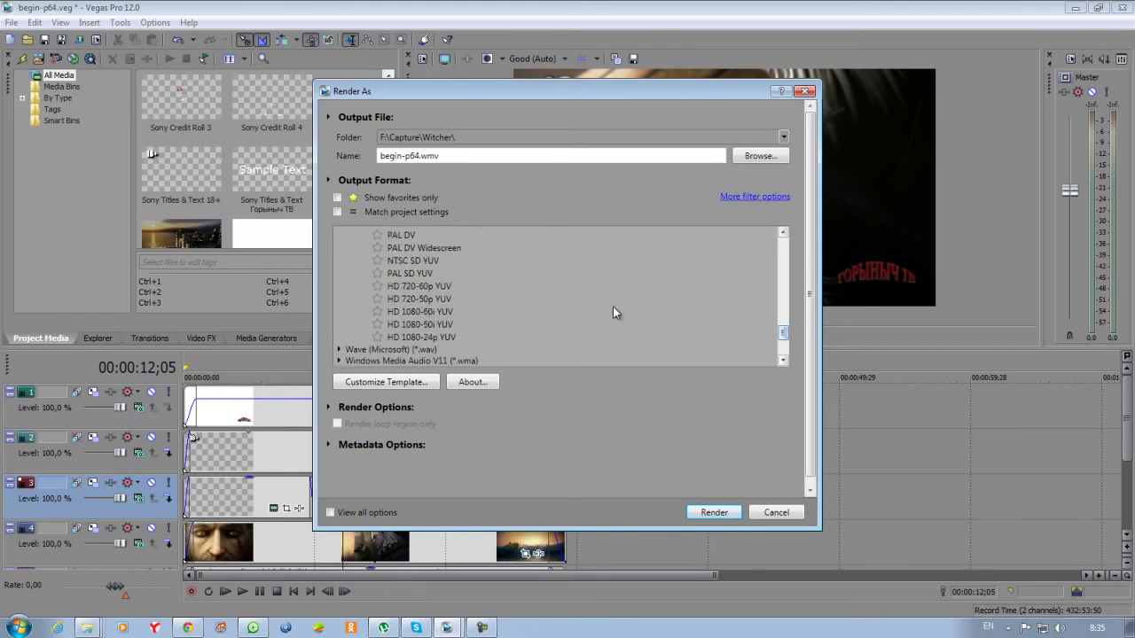
left_click(421, 285)
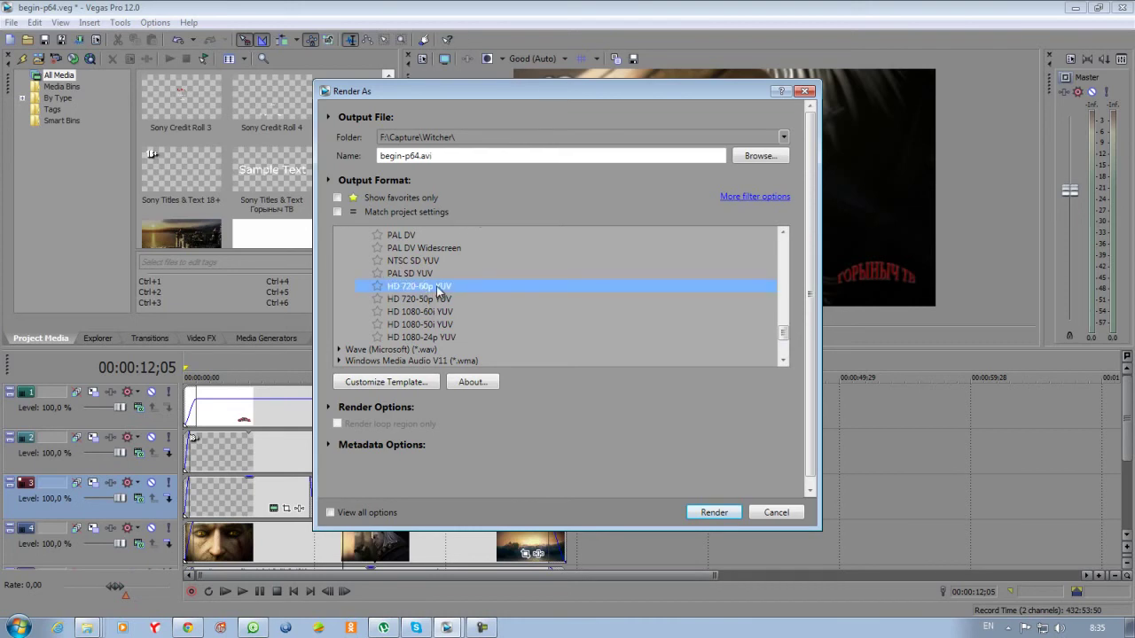
Customize the HD 720-60p YUV template with a frame rate of 29,970 (NTSC) and check the available video formats, keeping Sony YUV Codec
left_click(387, 382)
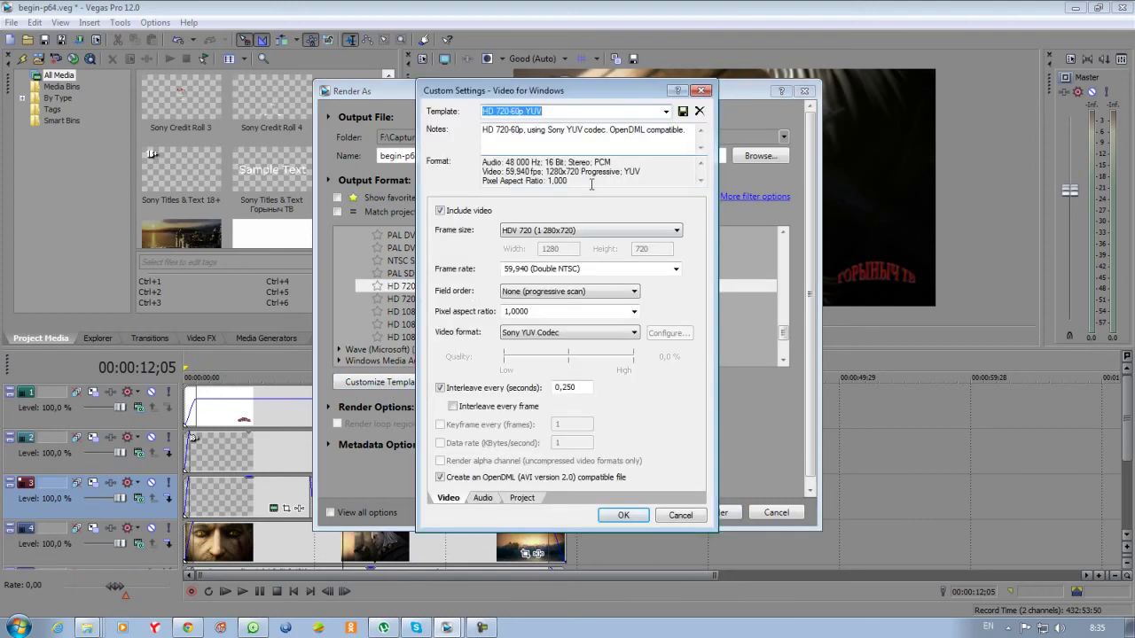
left_click(675, 275)
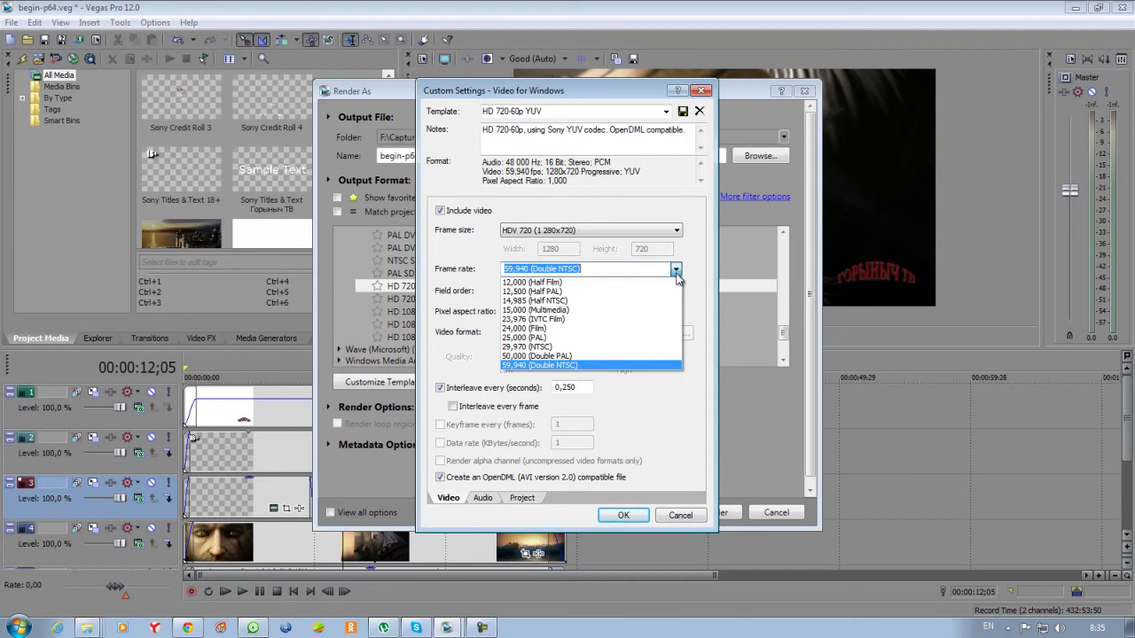
left_click(588, 346)
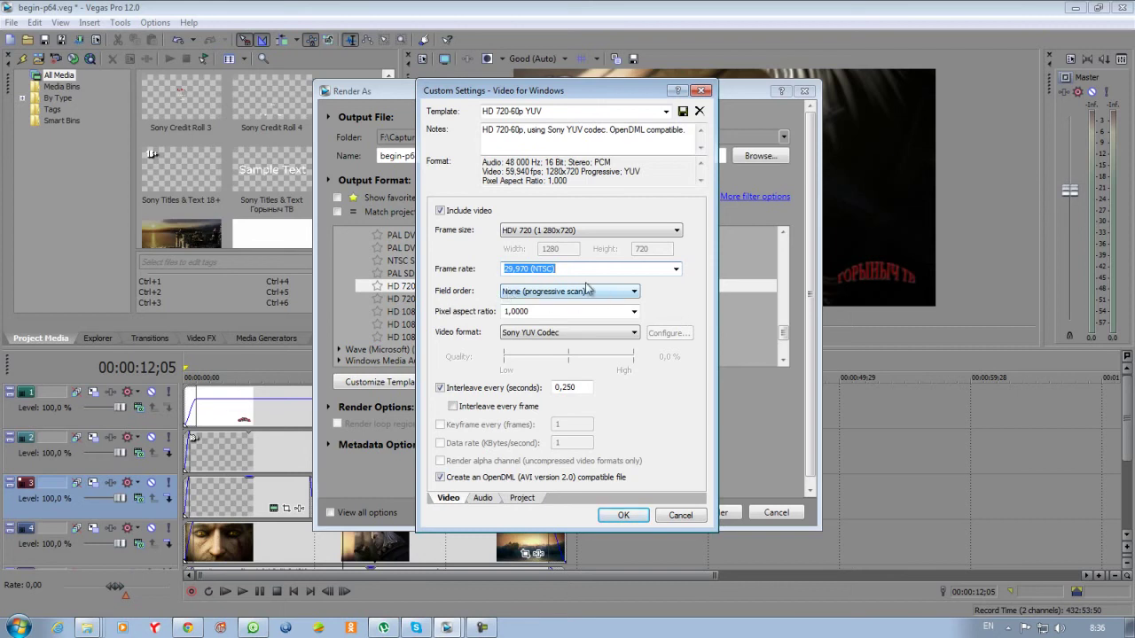
left_click(564, 335)
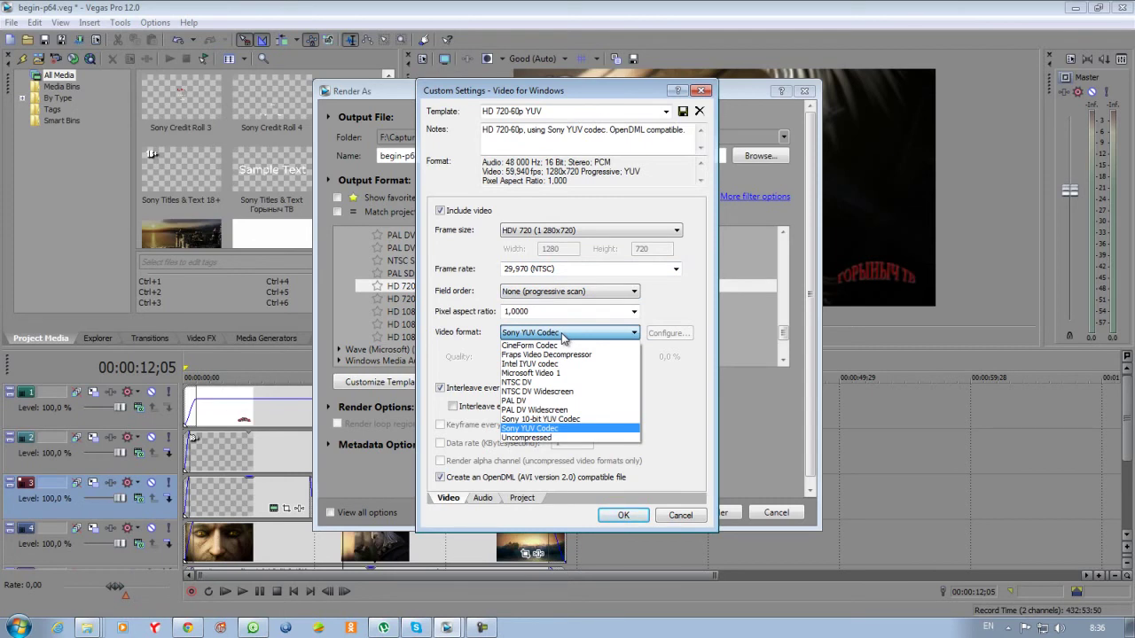
left_click(562, 335)
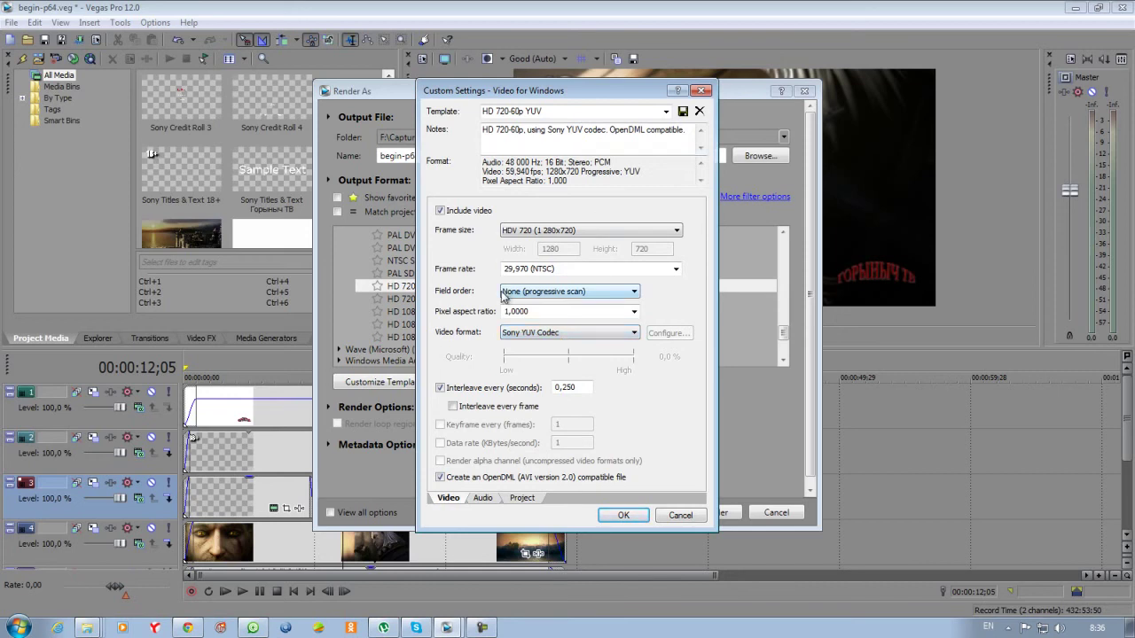
Try MPEG Layer-3 as the template's audio format and check its attributes
left_click(486, 499)
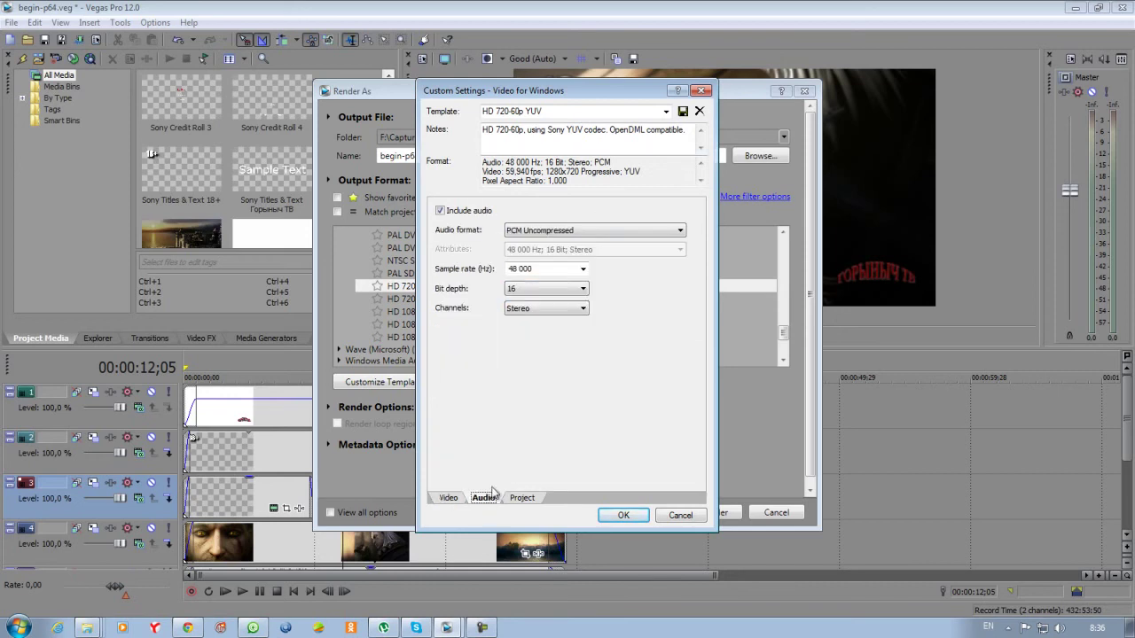
left_click(653, 233)
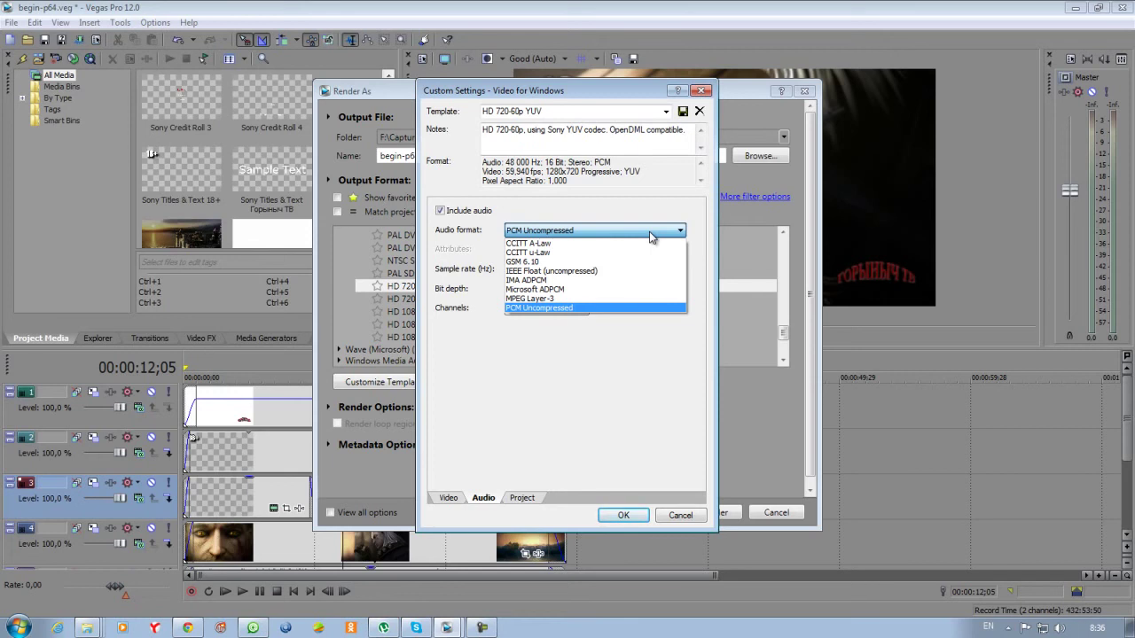
left_click(621, 299)
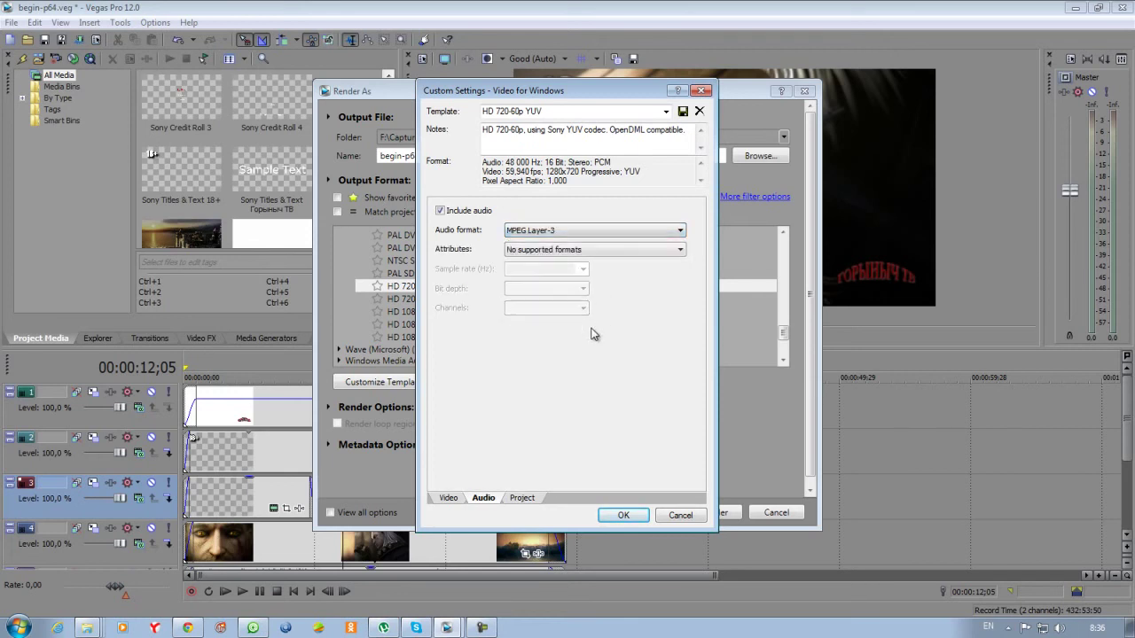
left_click(631, 247)
left_click(631, 247)
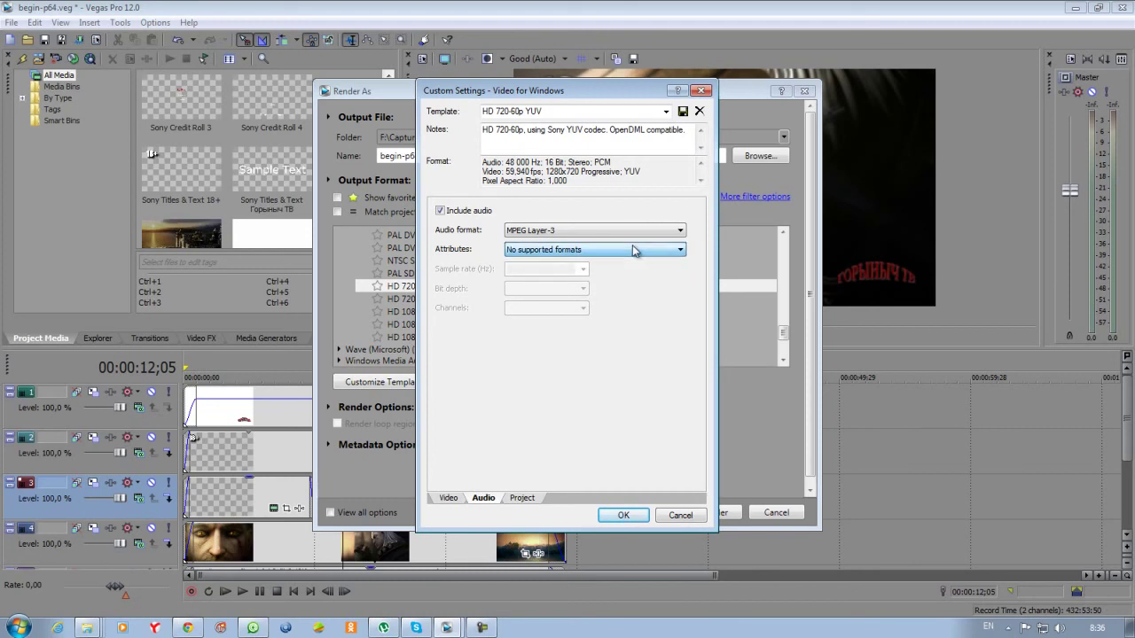
Try the Best video rendering quality in the template's project settings and return it to Use Project Settings
left_click(522, 498)
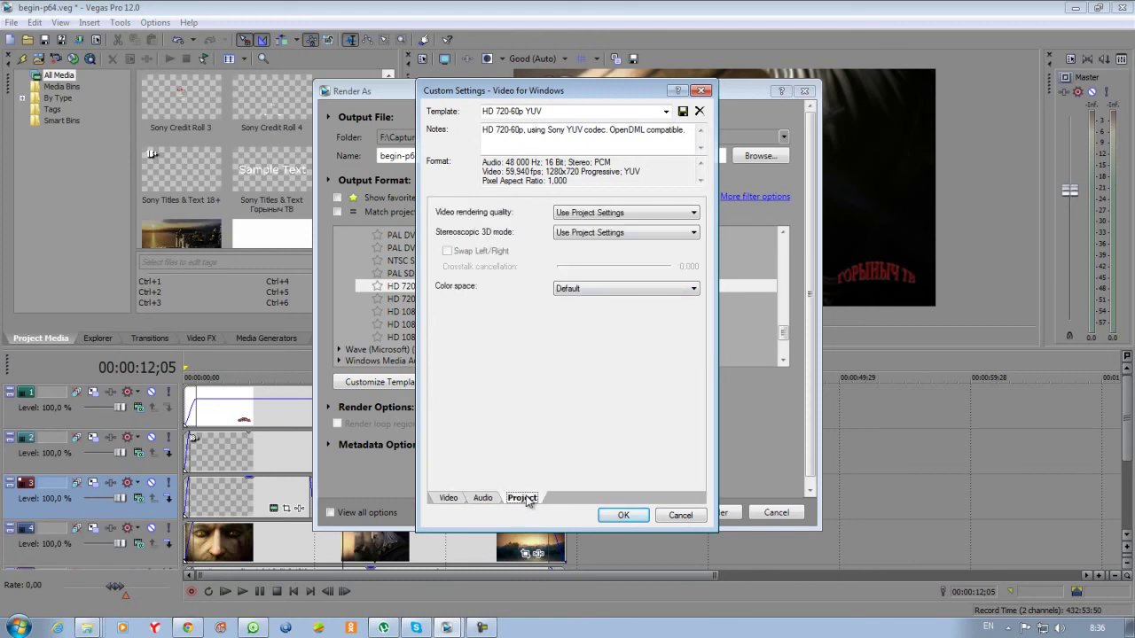
left_click(653, 210)
left_click(654, 210)
mouse_move(613, 90)
left_mouse_down()
mouse_move(645, 116)
mouse_move(1076, 252)
mouse_move(800, 119)
mouse_move(620, 95)
left_mouse_up()
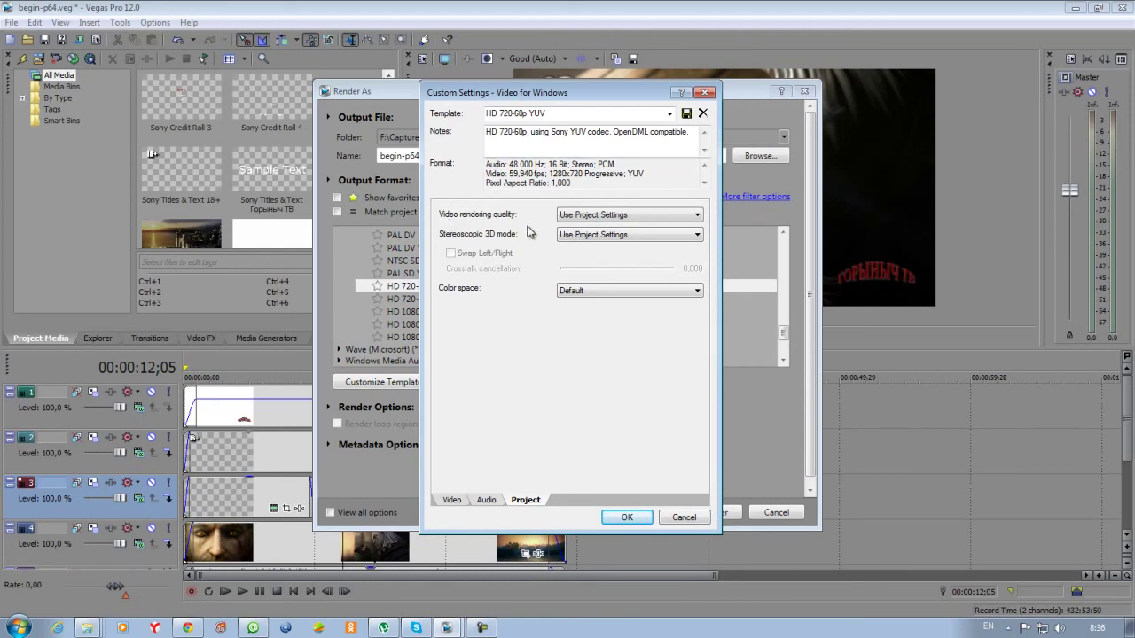
left_click(658, 215)
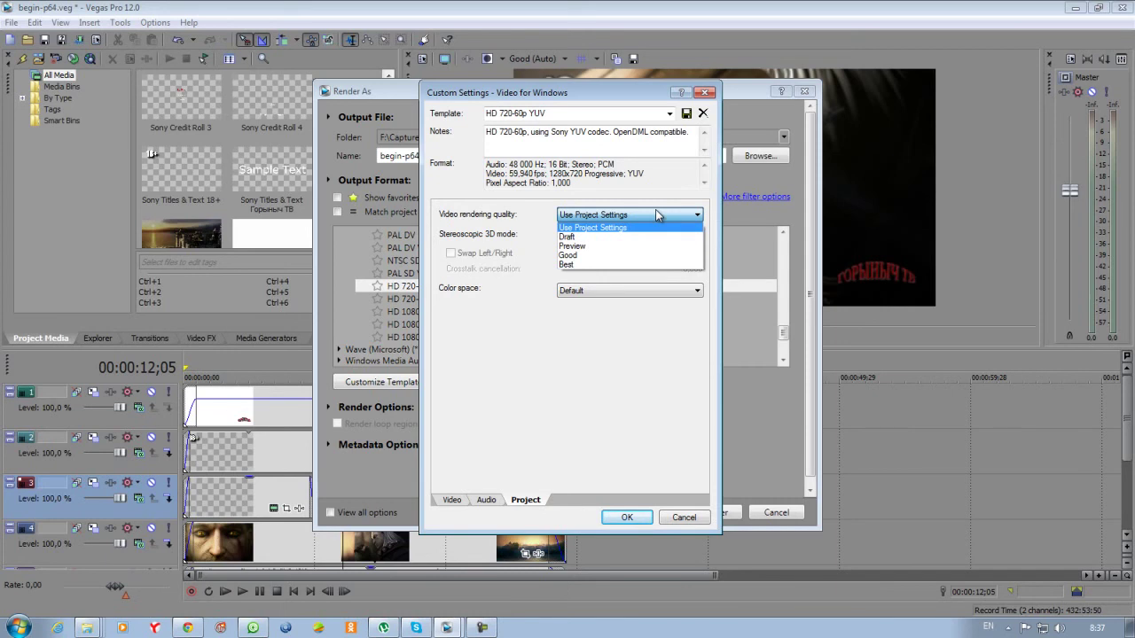
left_click(651, 264)
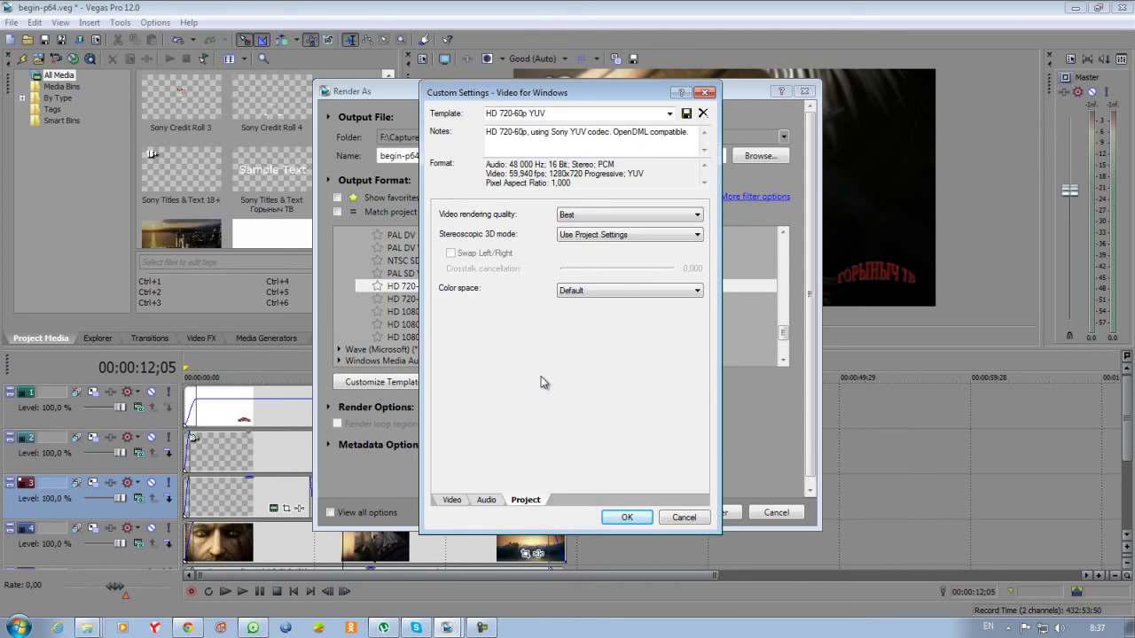
left_click(614, 217)
left_click(611, 227)
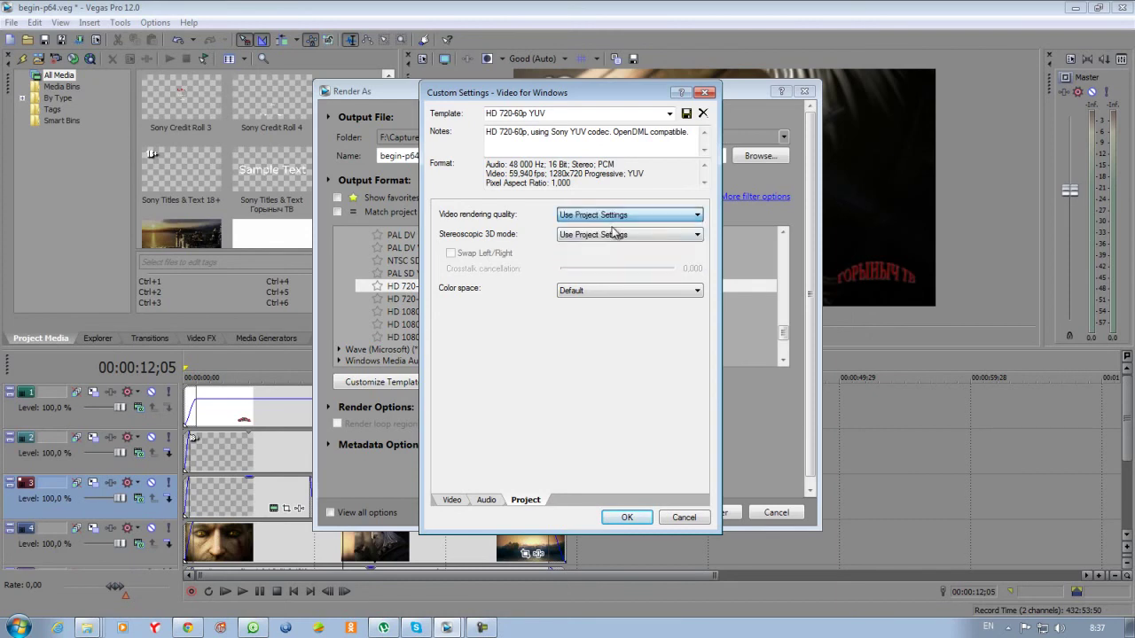
Check the color space options, keeping Default, and review the template's audio and video settings
left_click(602, 293)
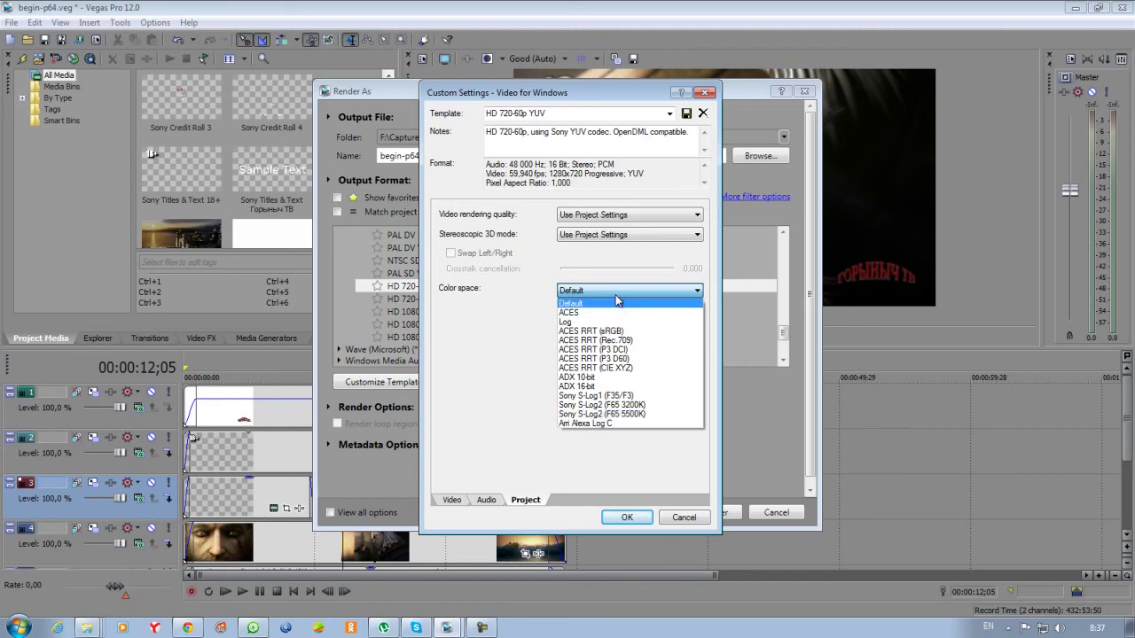
left_click(617, 302)
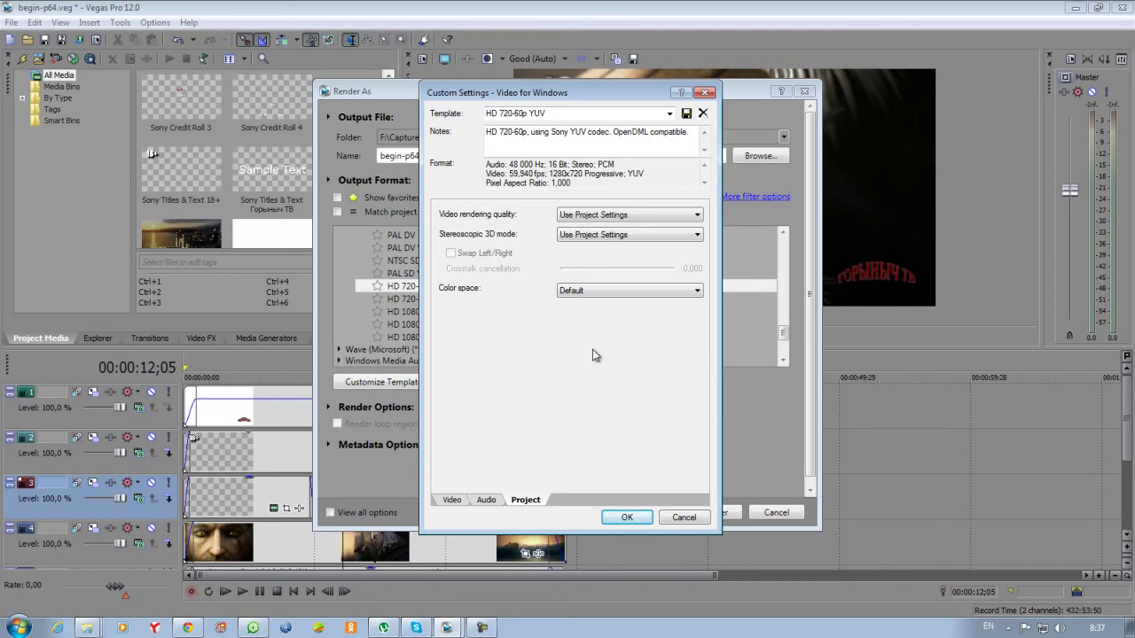
left_click(620, 293)
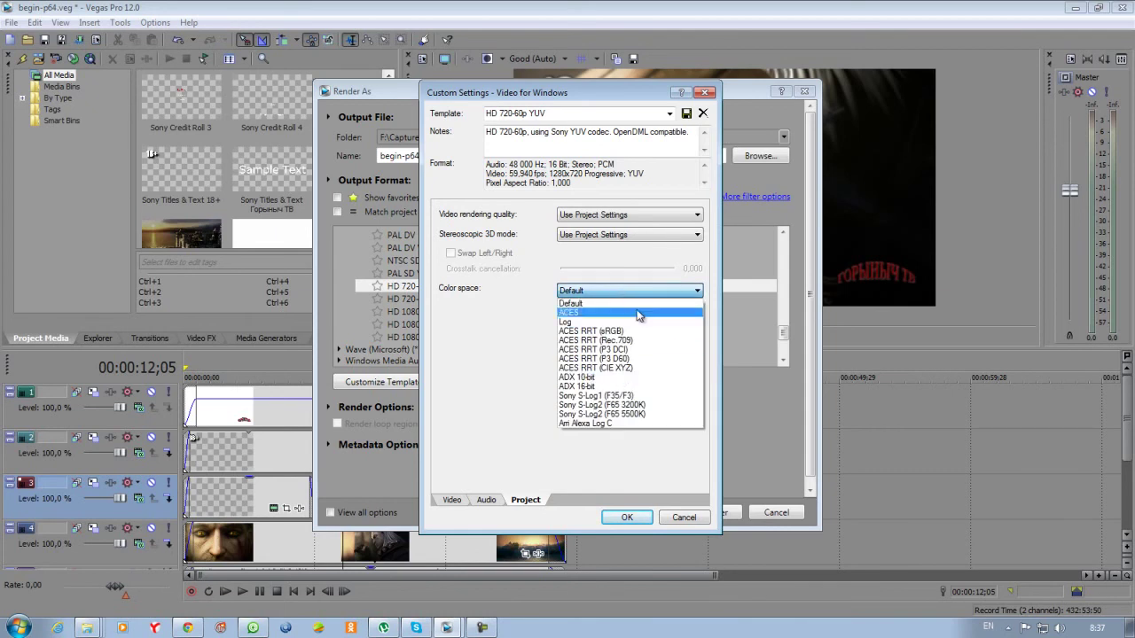
left_click(652, 303)
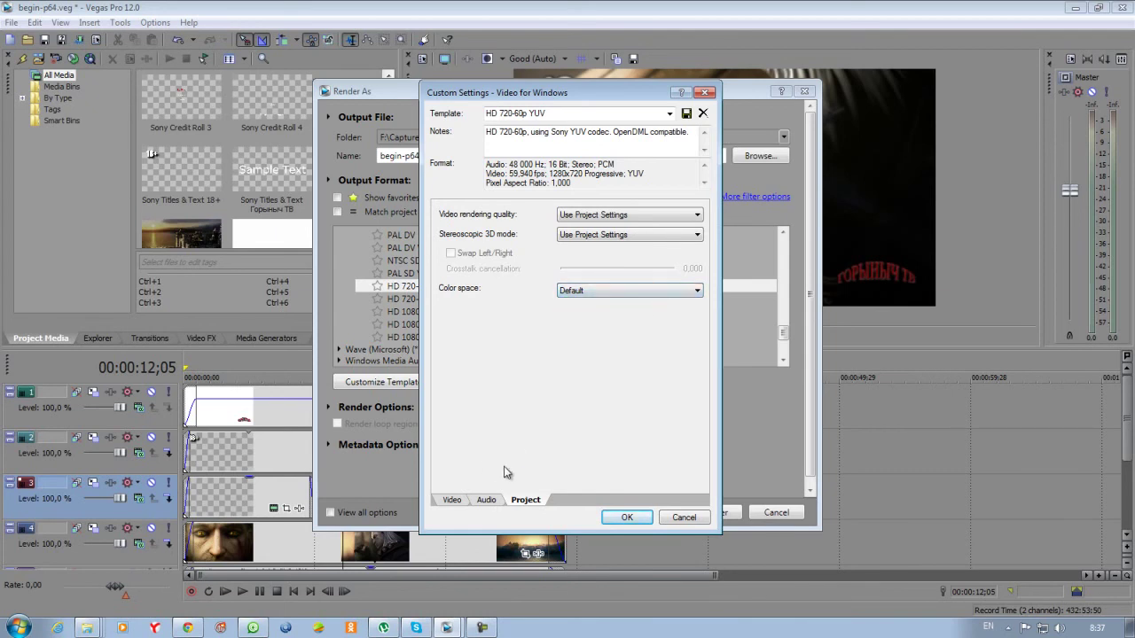
left_click(494, 501)
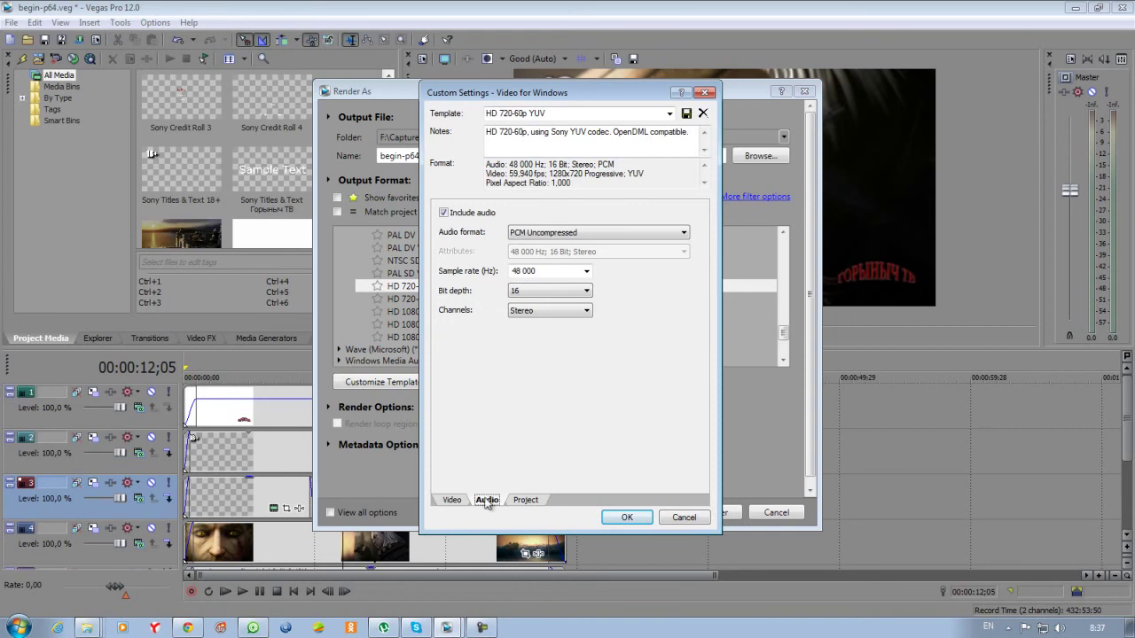
left_click(453, 500)
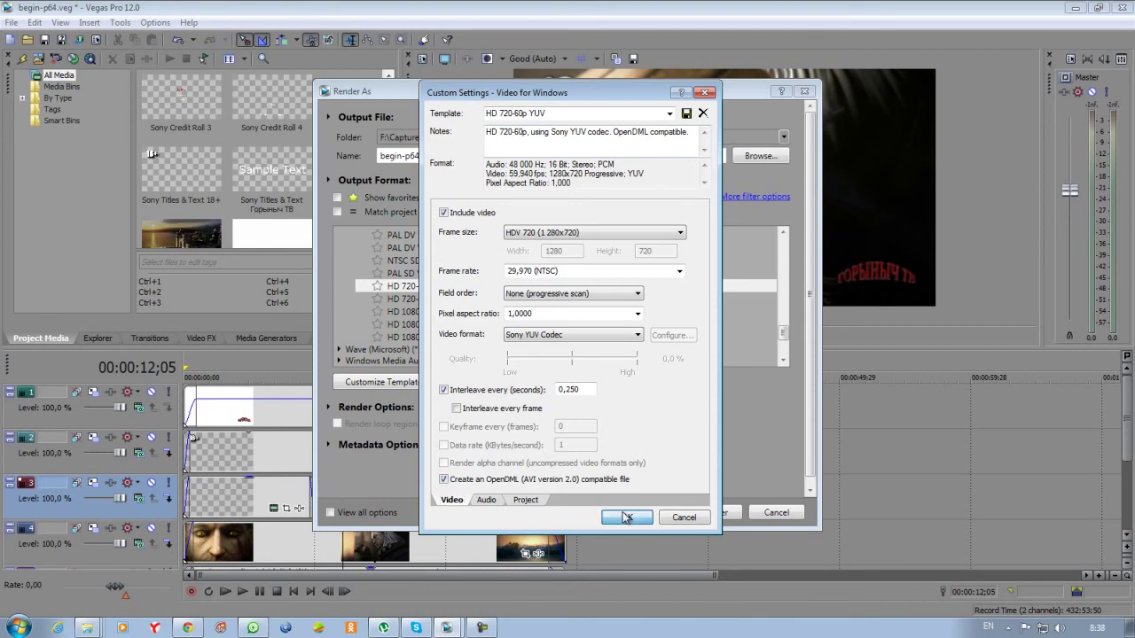
Apply the HD 720-60p YUV customization, recheck its video settings, and mark the customized template as a favorite
left_click(627, 517)
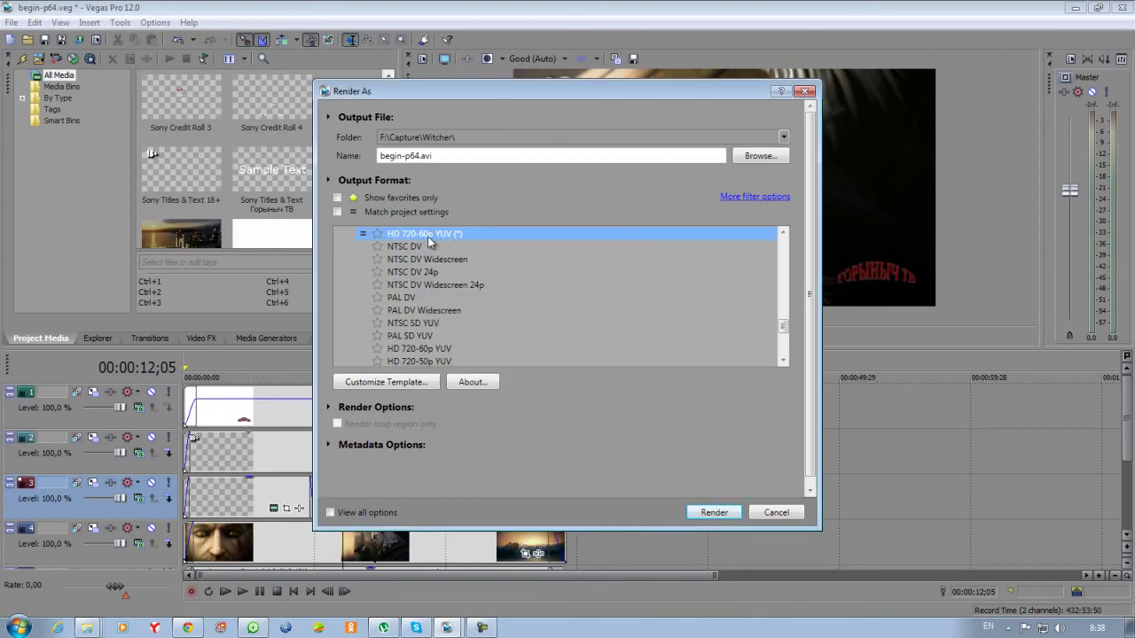
left_click(431, 383)
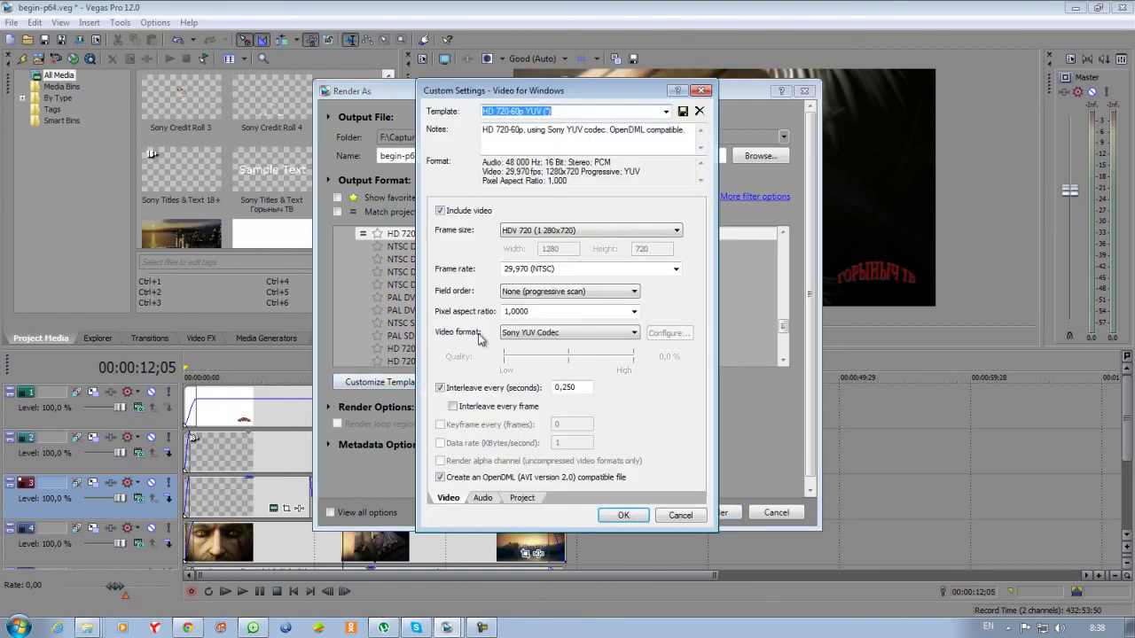
left_click(624, 515)
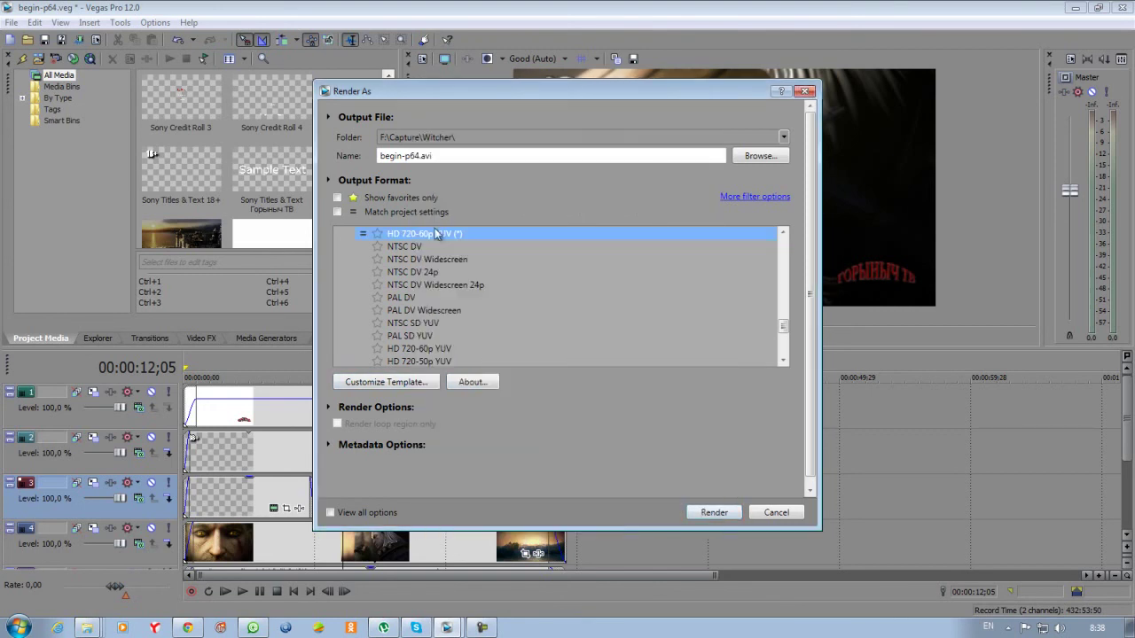
left_click(377, 233)
Collapse the MainConcept AVC/AAC format group and choose the Windows Media Video V11 template 6 Mbps HD 720-30p Video
left_click_drag(786, 330, 783, 249)
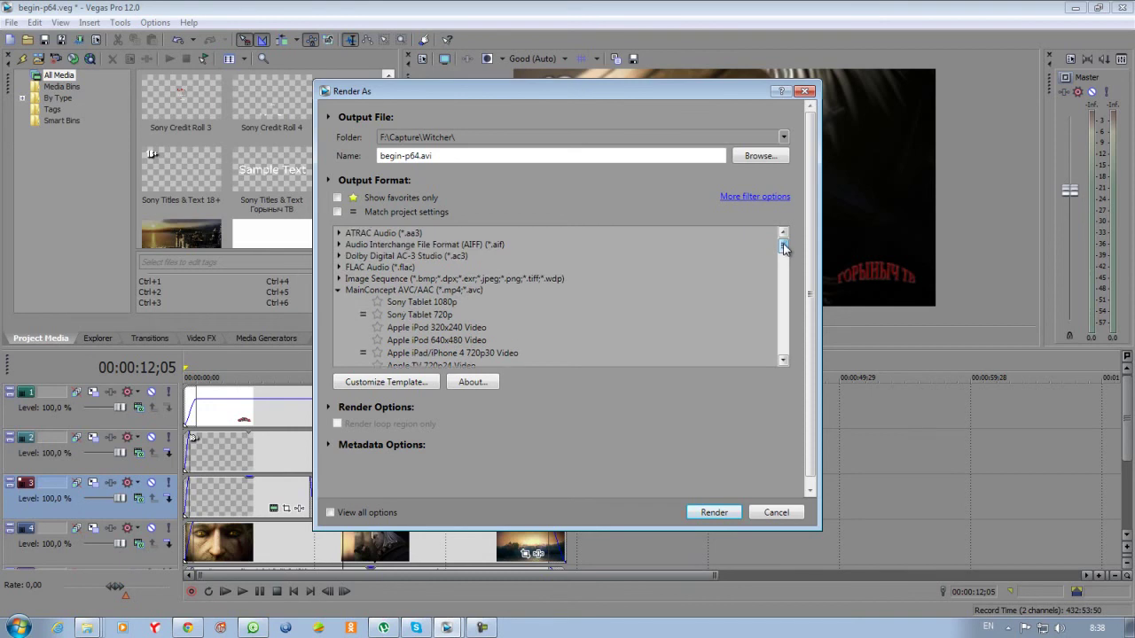
left_click(340, 291)
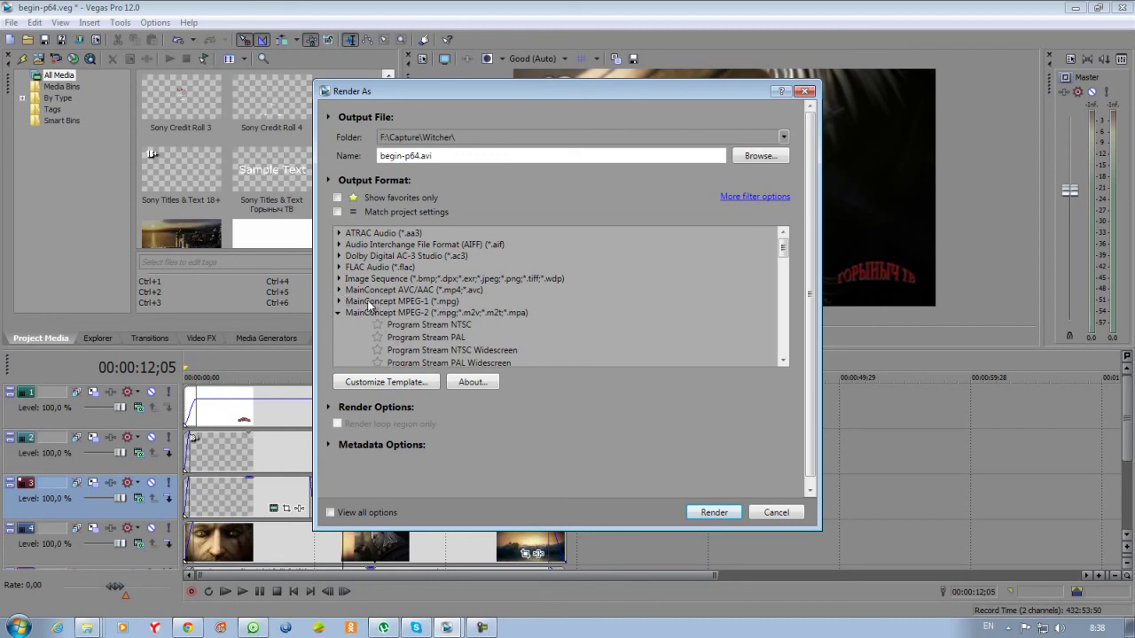
left_click(339, 301)
left_click(338, 301)
left_click_drag(781, 250, 789, 353)
left_click(432, 312)
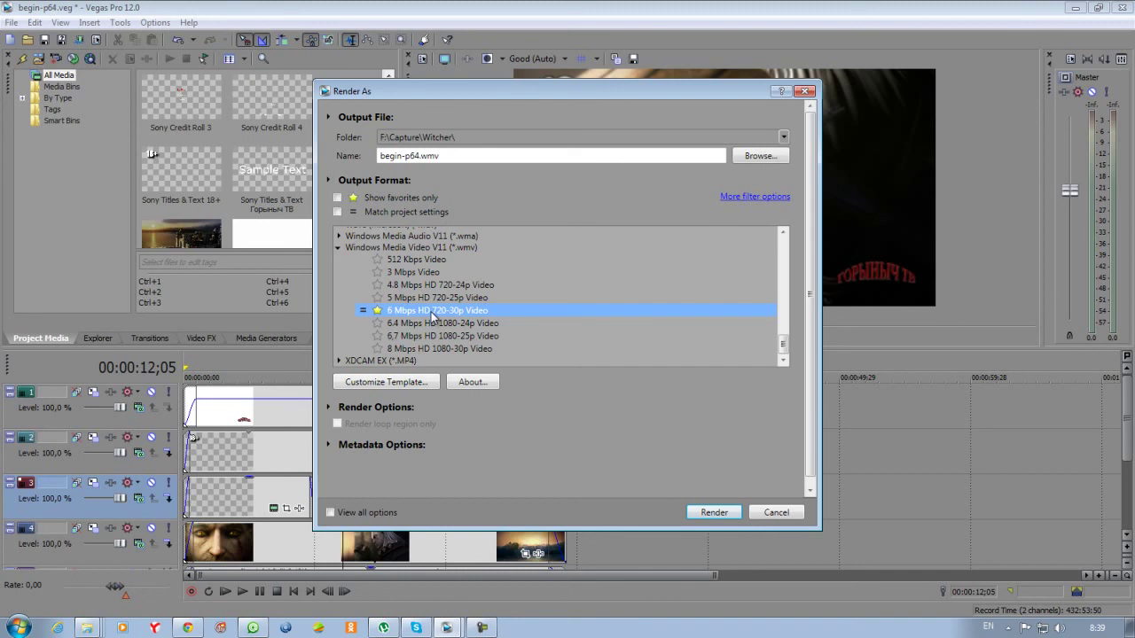
Review the 6 Mbps HD 720-30p template's audio, video, bit rate and index/summary settings, leaving the index file option off
left_click(427, 382)
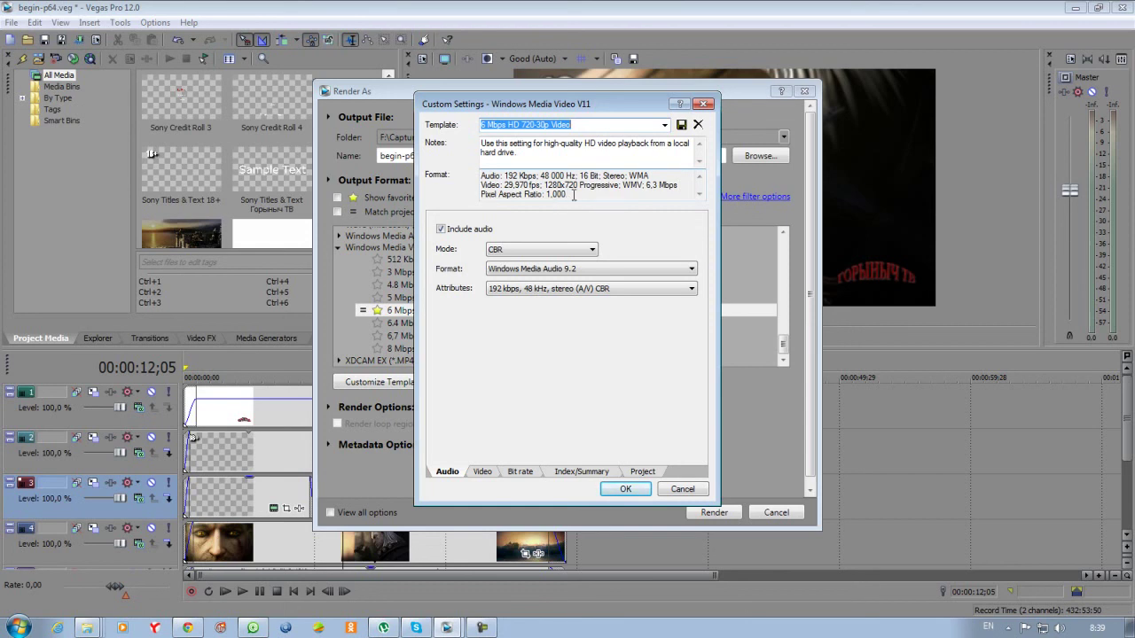
left_click(492, 473)
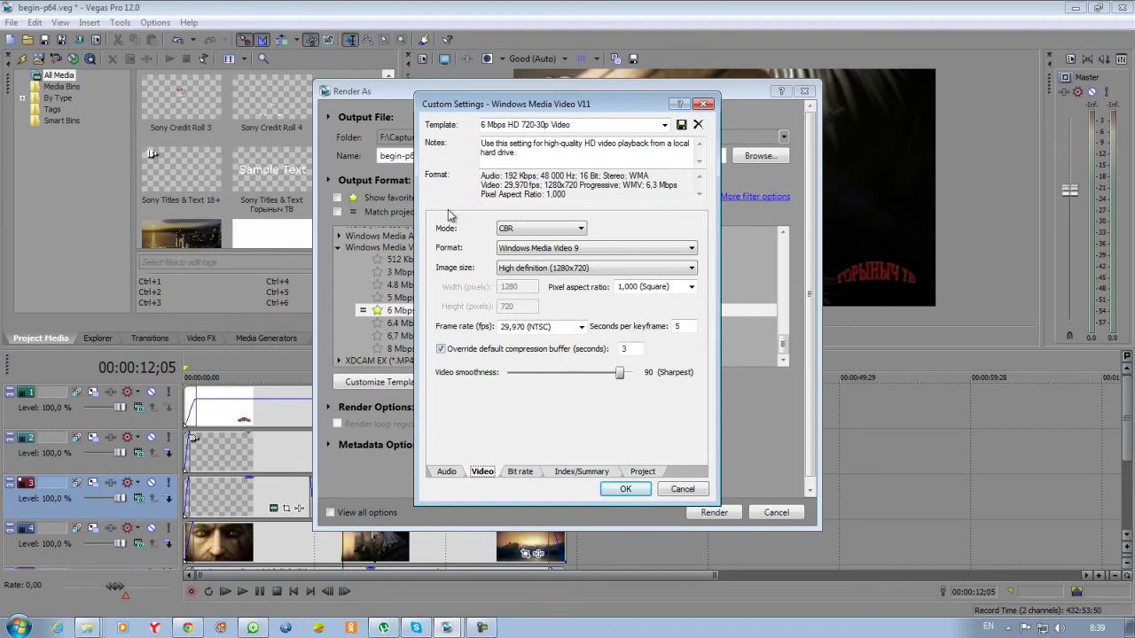
left_click(521, 471)
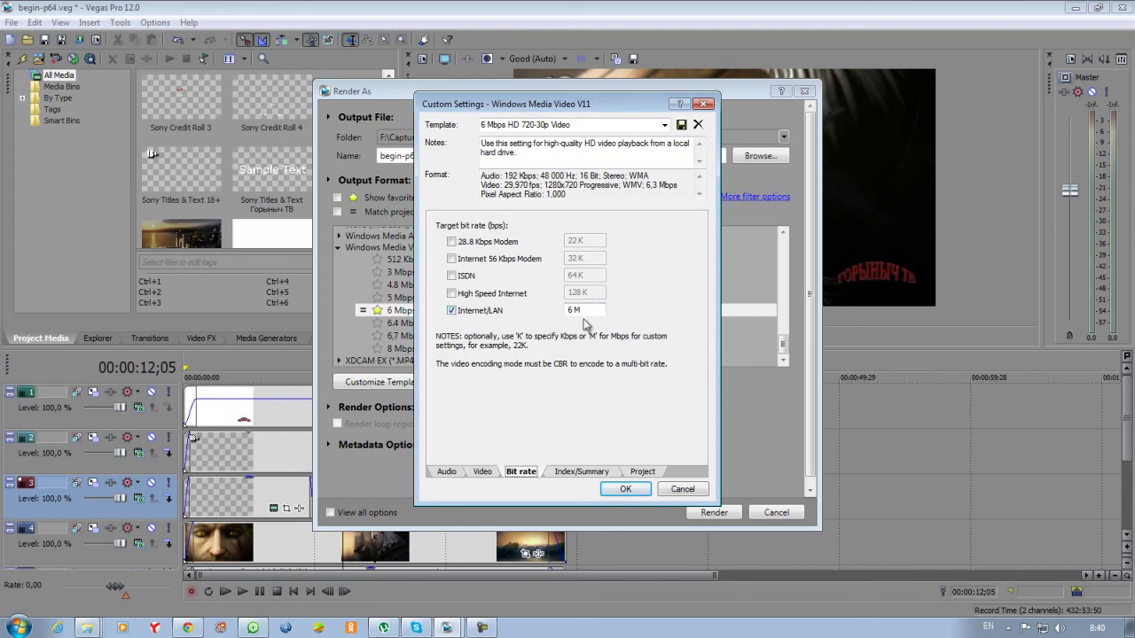
left_click(564, 473)
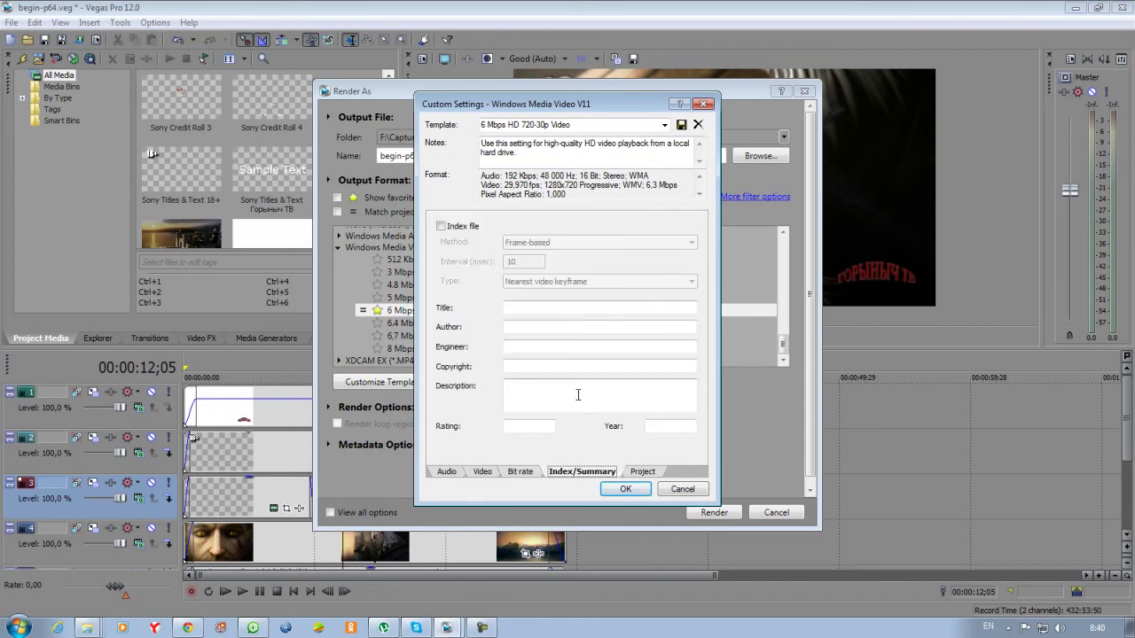
left_click(442, 227)
left_click(441, 227)
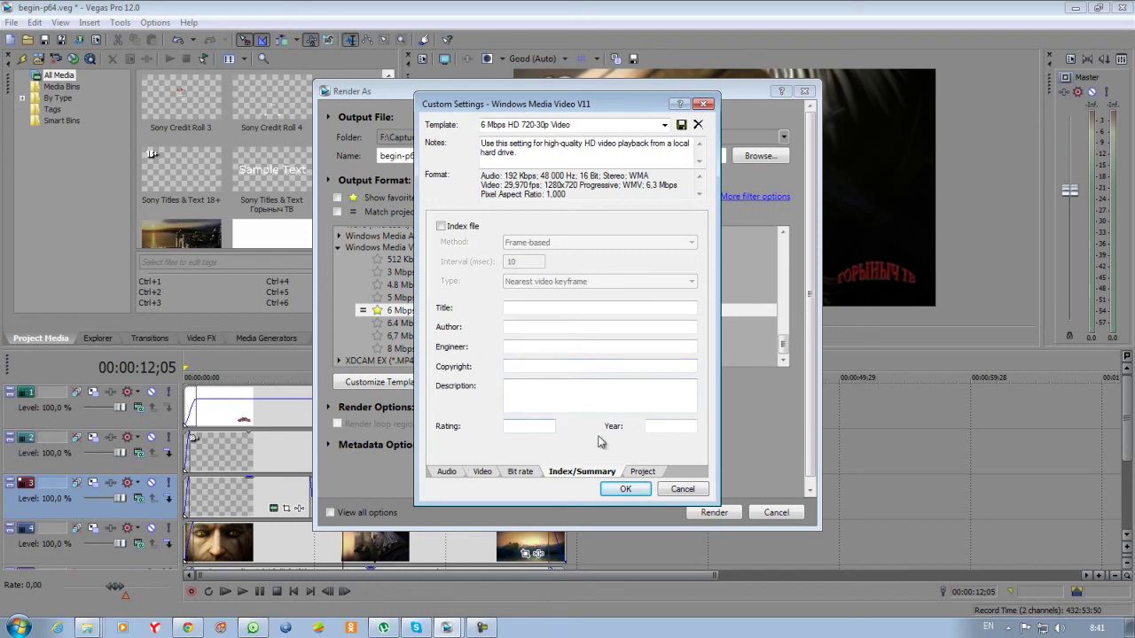
Check the template's rendering quality, stereoscopic 3D and color space options, keeping Use Project Settings and Default, and accept the settings
left_click(645, 472)
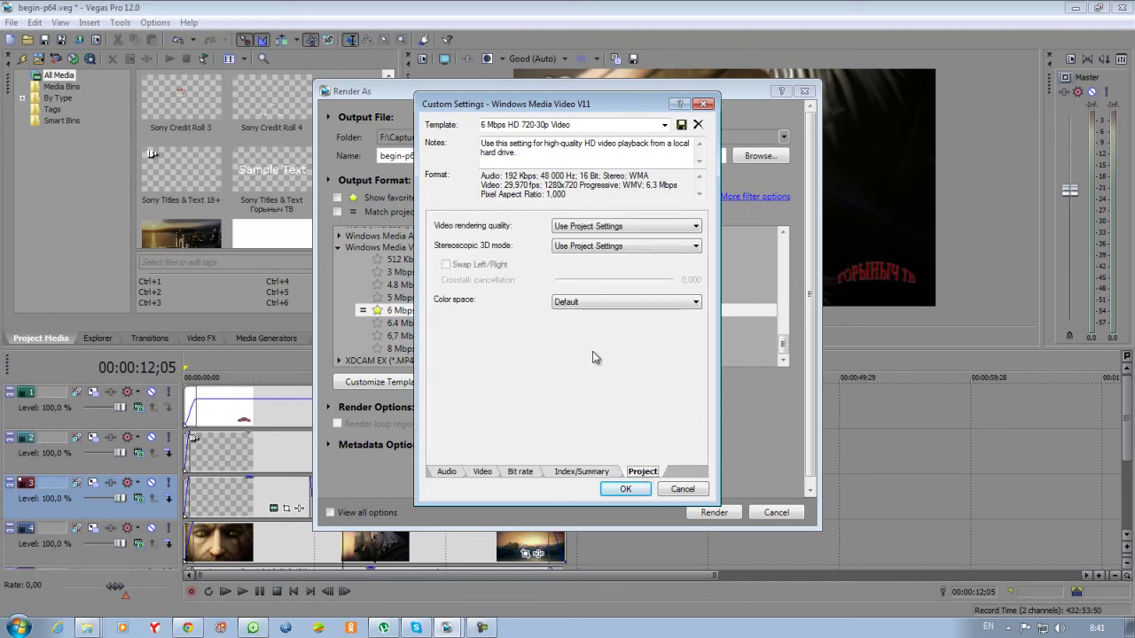
left_click(624, 223)
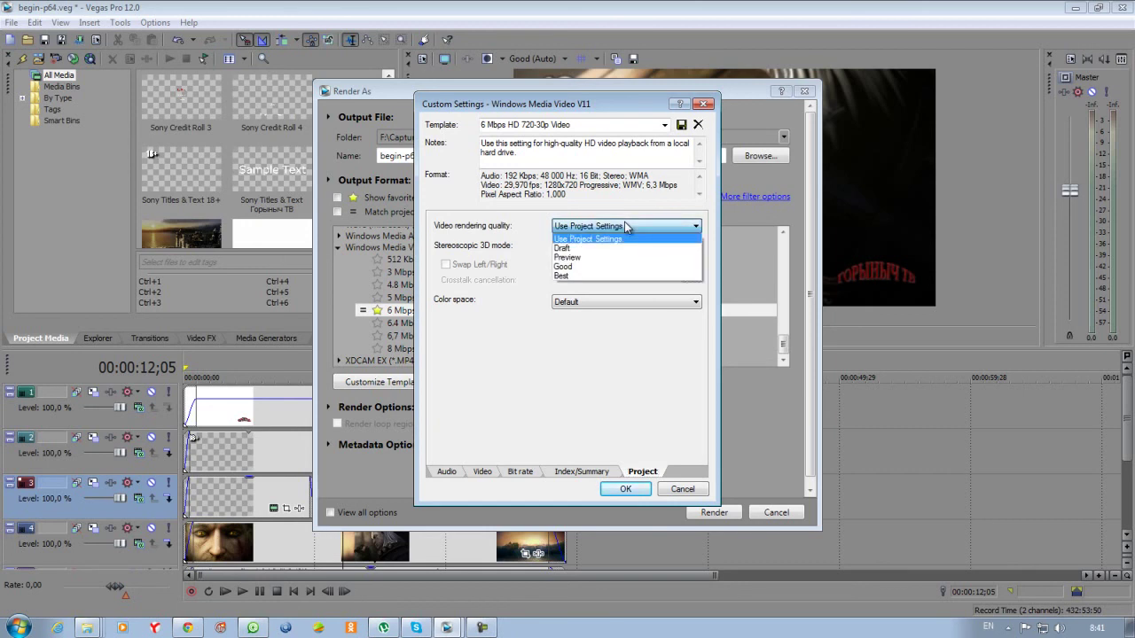
left_click(624, 226)
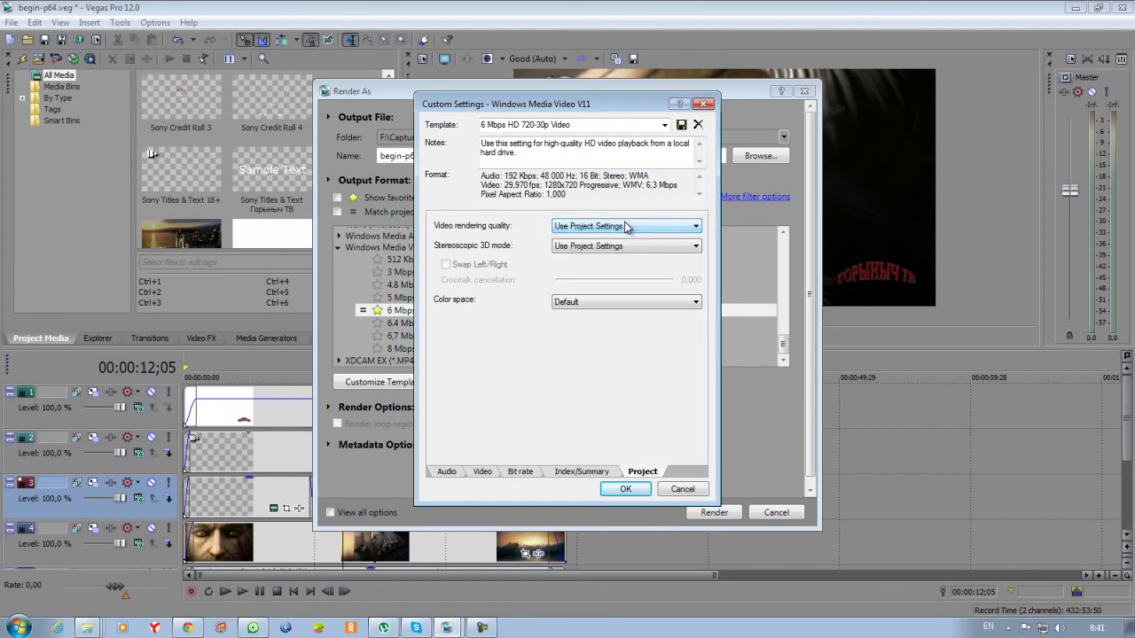
left_click(626, 226)
left_click(628, 227)
left_click(616, 252)
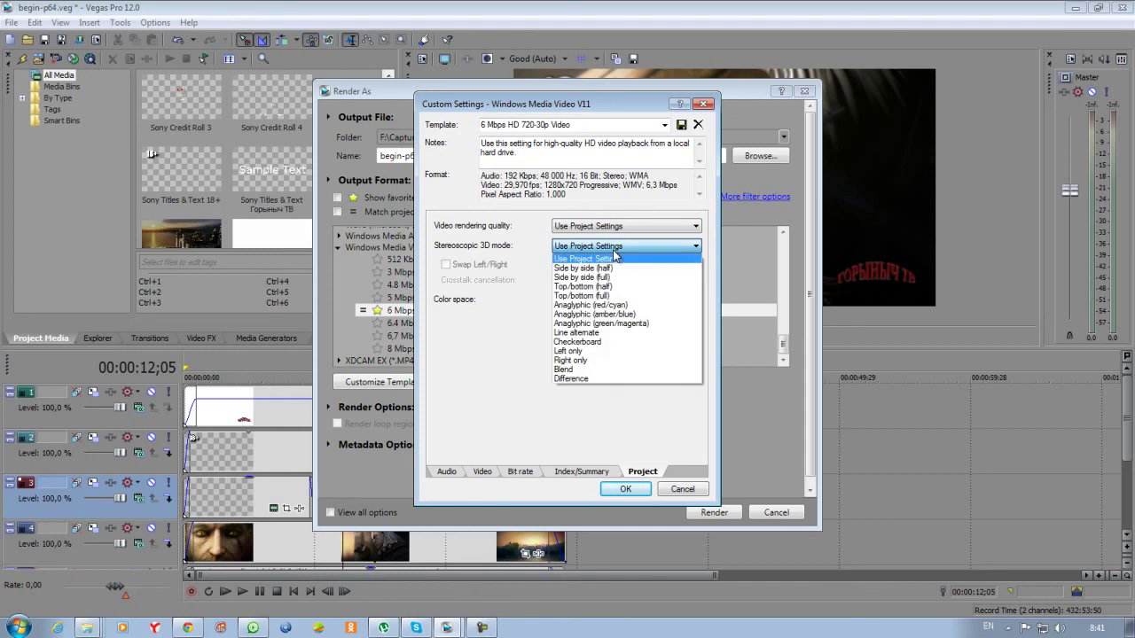
left_click(614, 257)
left_click(573, 306)
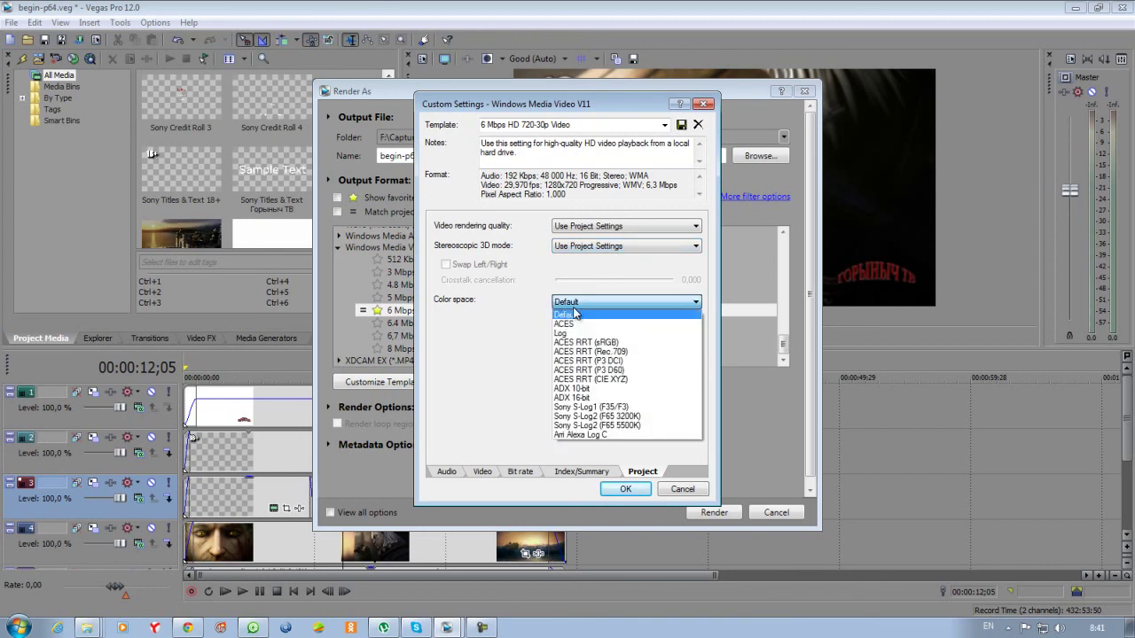
left_click(574, 314)
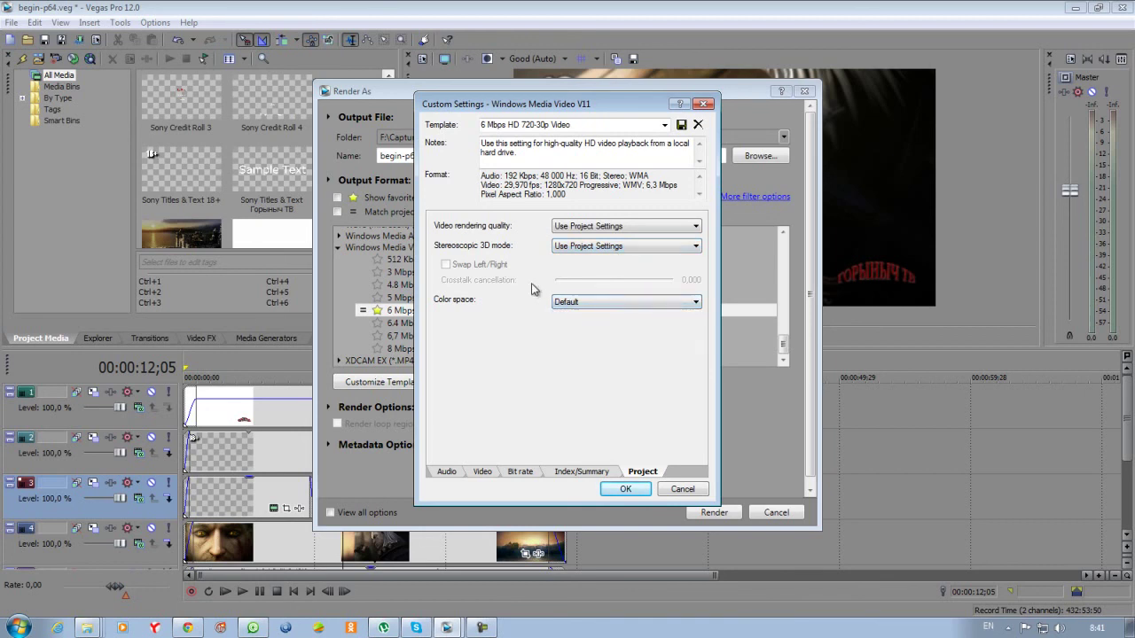
left_click(624, 489)
Render the project with the original 6 Mbps HD 720-30p Video template, overwriting the existing begin-p64.wmv
left_click(395, 324)
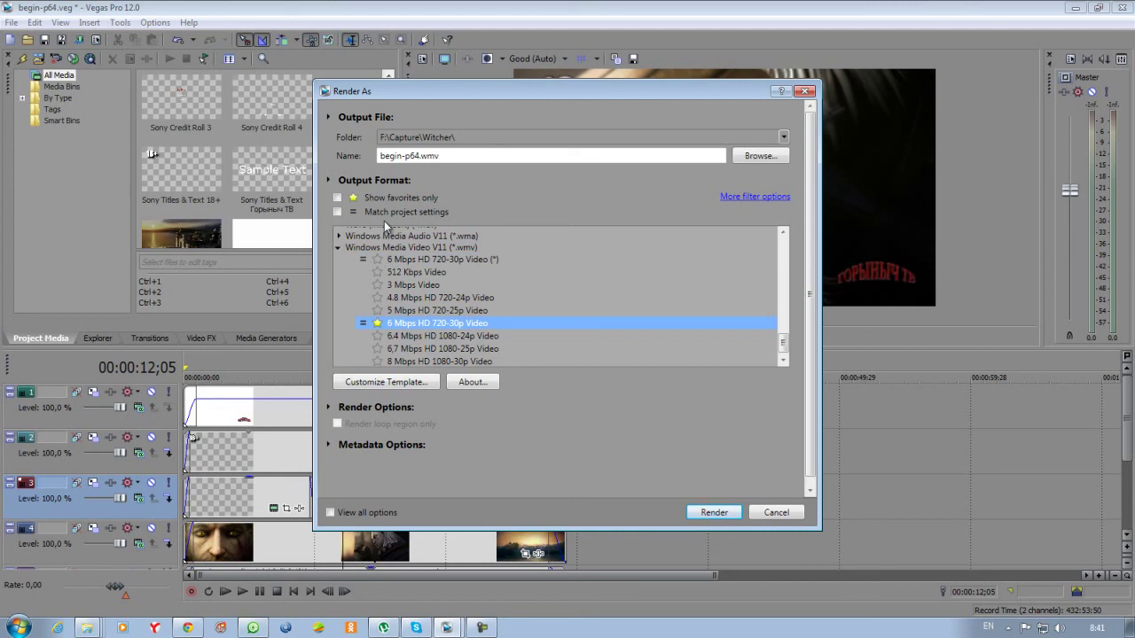
left_click(705, 513)
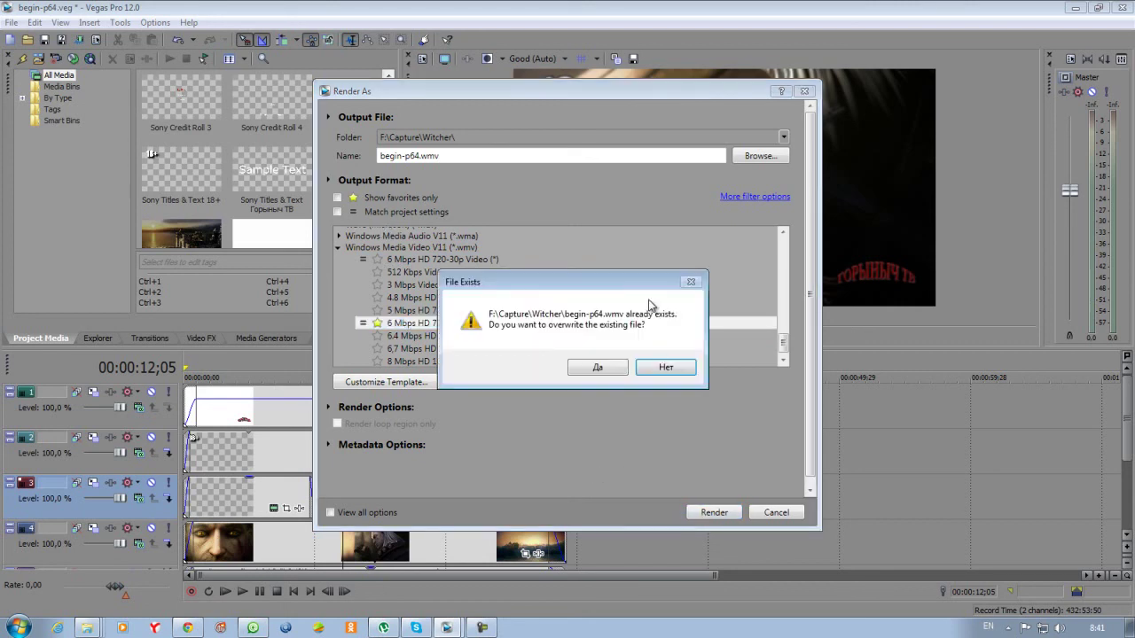
left_click(598, 369)
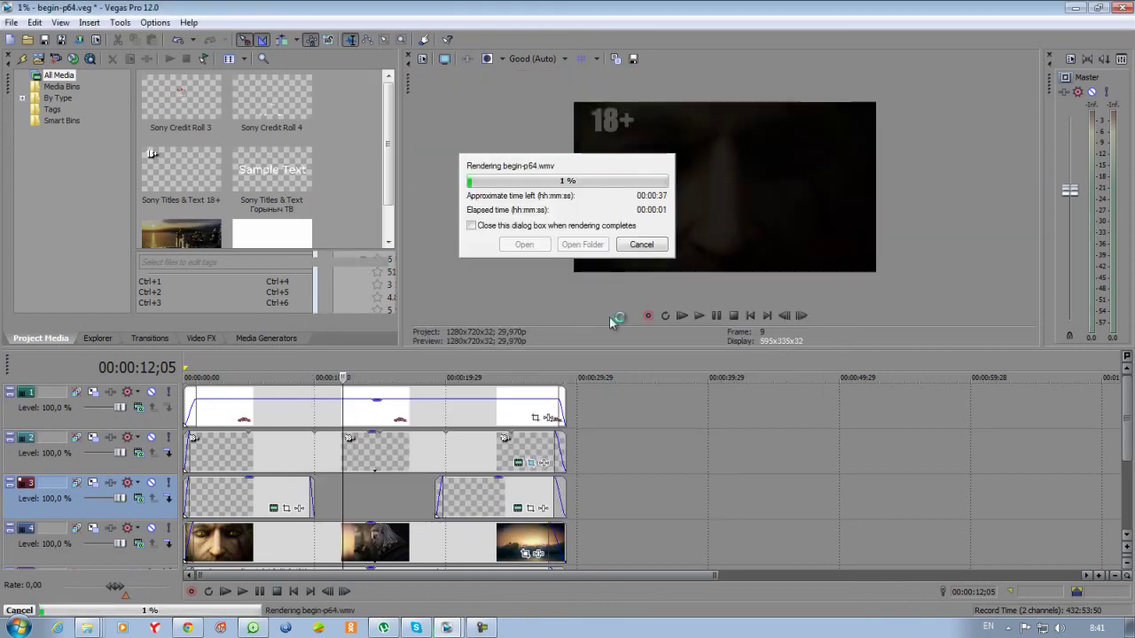